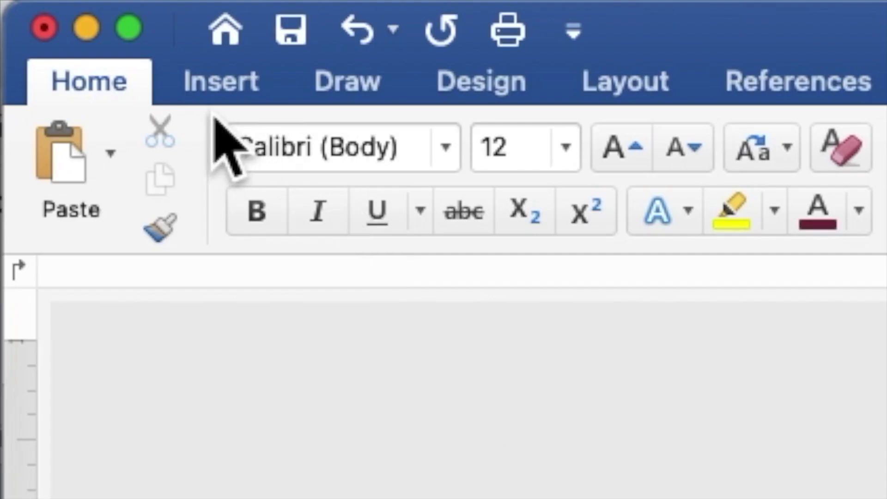
Insert the picture NAVY BLUE BACKGROUND.jpg from file onto the blank page.
click(193, 97)
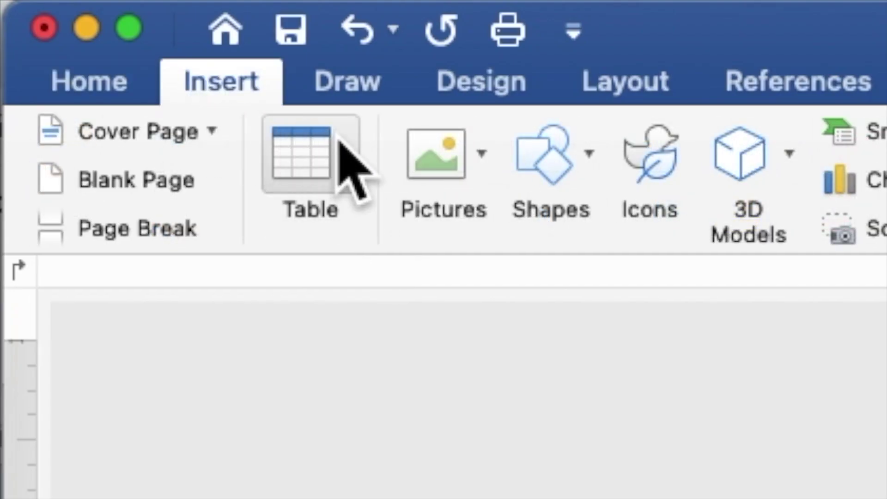
click(447, 168)
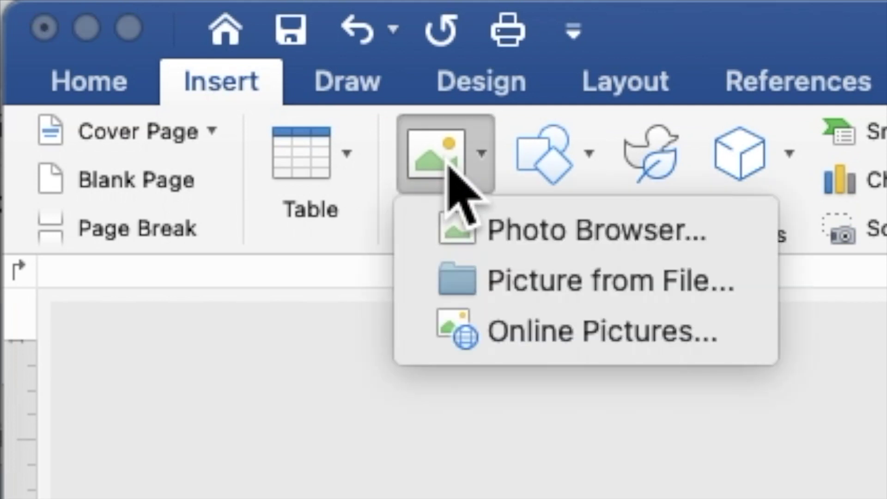
click(504, 261)
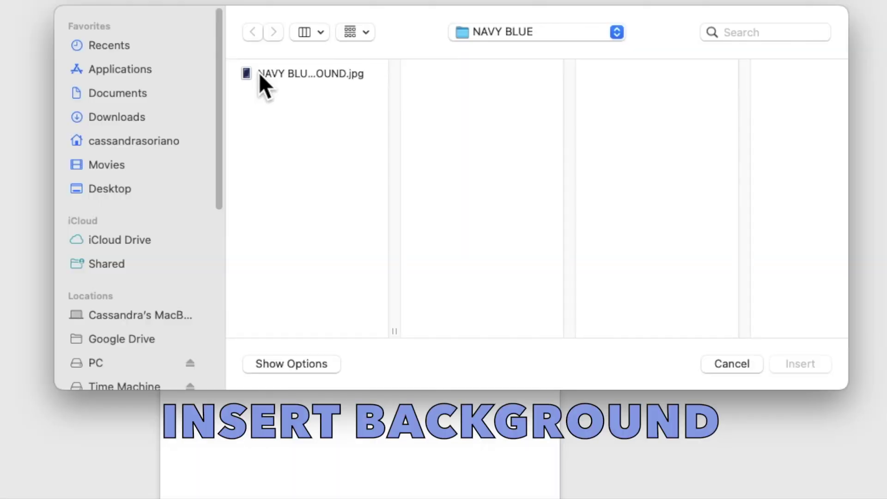
click(374, 122)
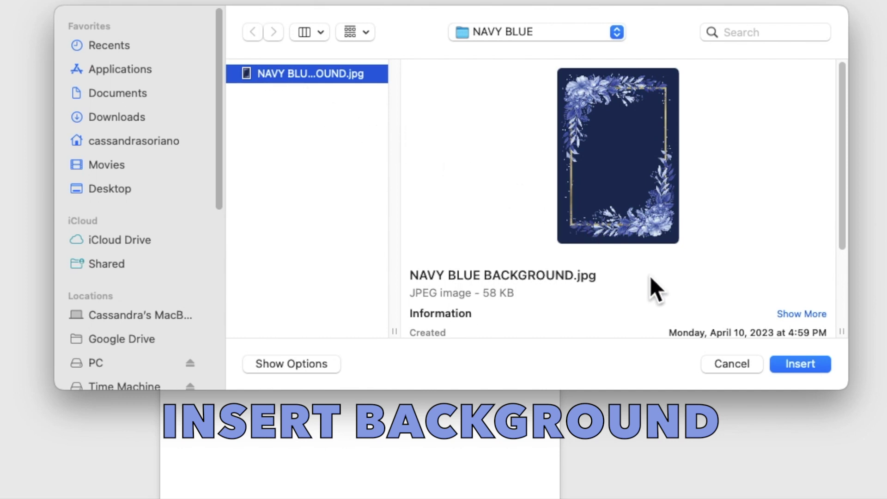
click(794, 361)
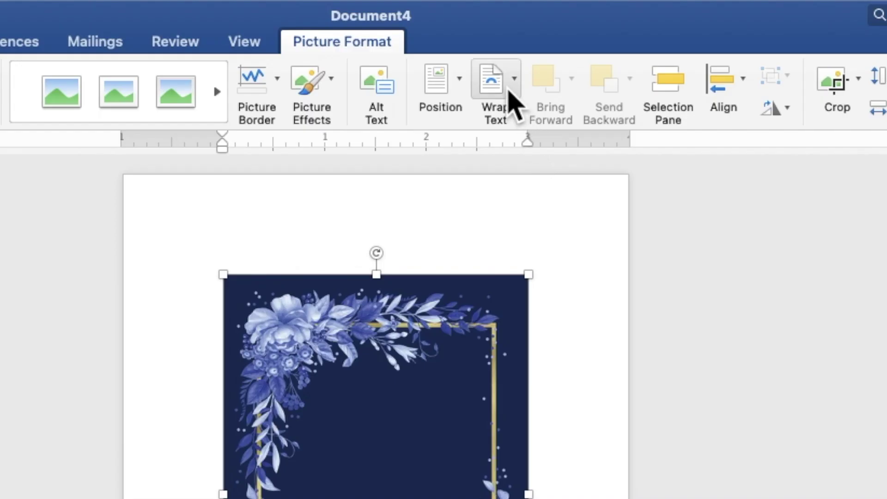
Set the picture's wrapping to Behind Text and move it to the page's top-left corner.
click(514, 103)
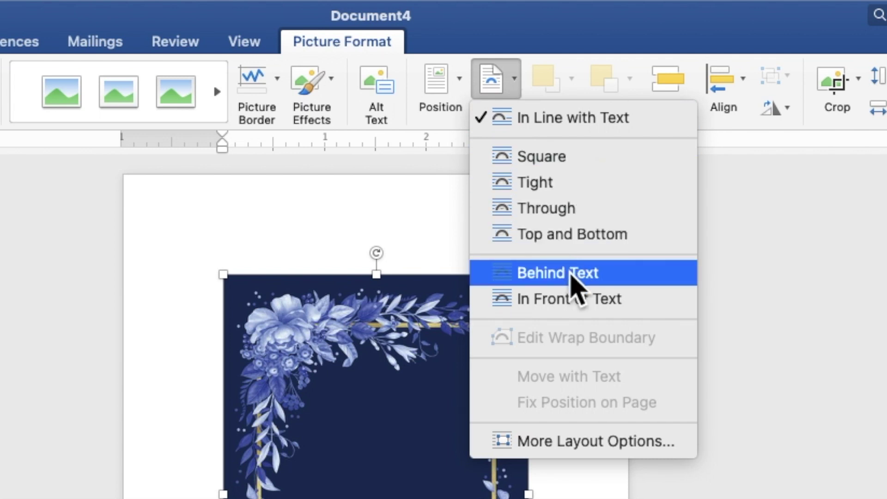
click(571, 276)
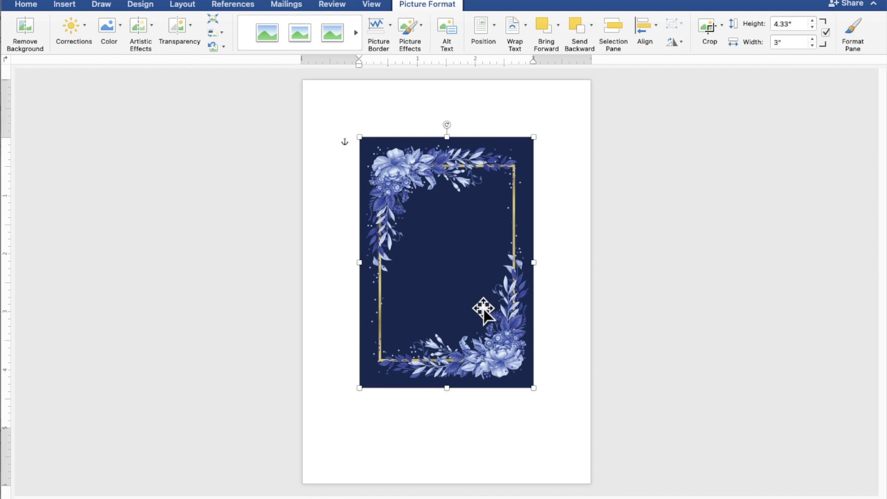
drag(483, 308, 426, 251)
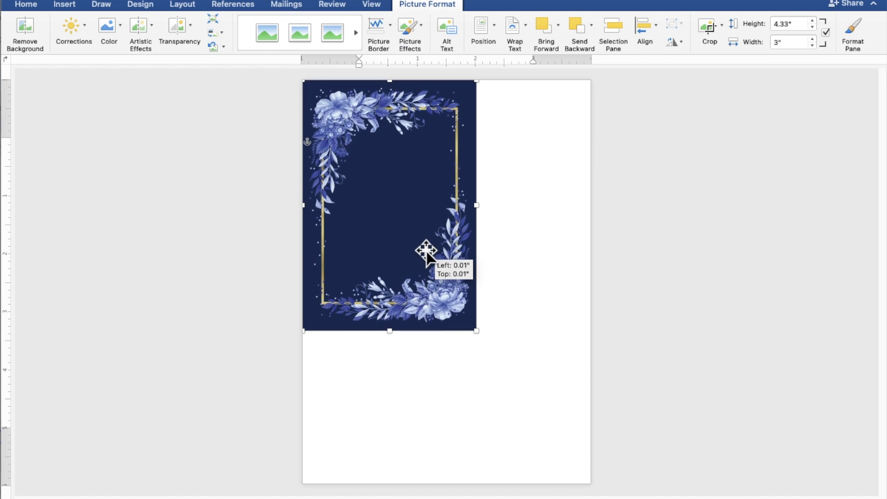
drag(425, 250, 426, 251)
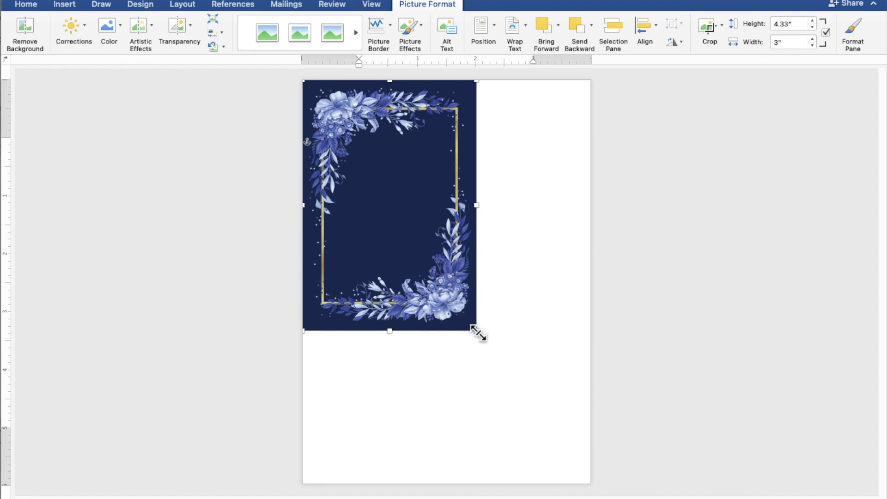
Stretch the floral background to 7.23" by 5.01" so it covers the whole page.
drag(477, 331, 591, 485)
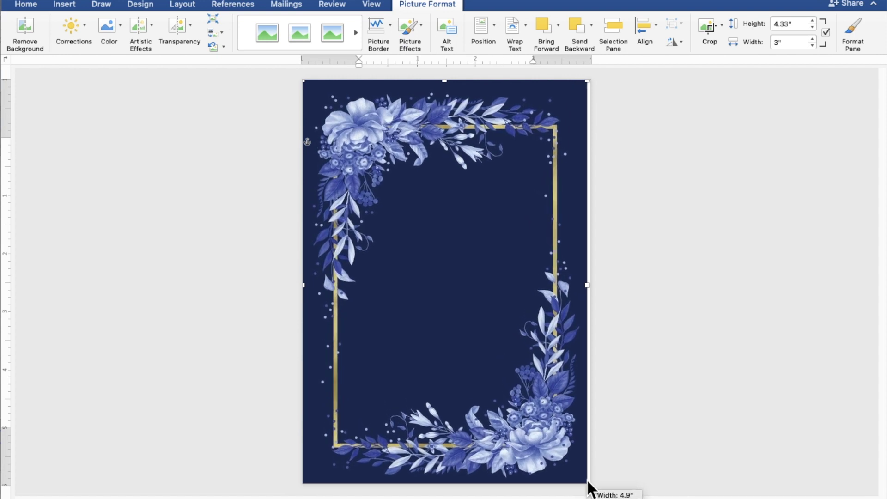
drag(591, 485, 592, 484)
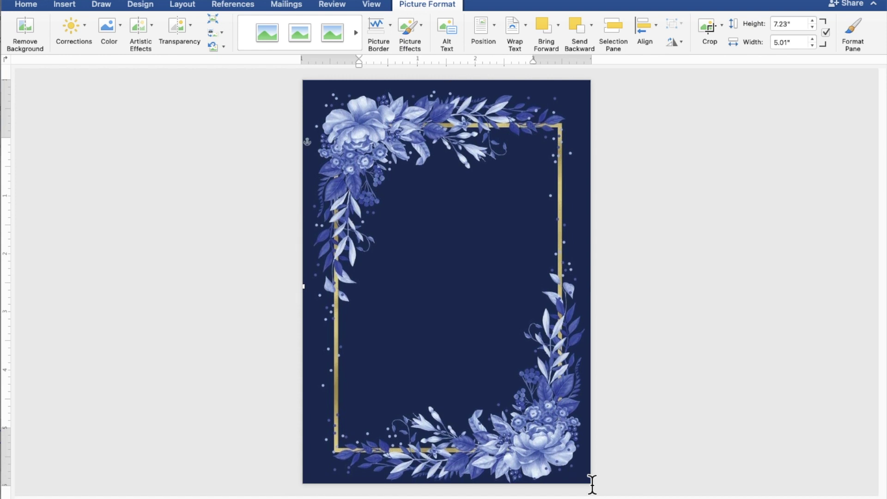
click(816, 384)
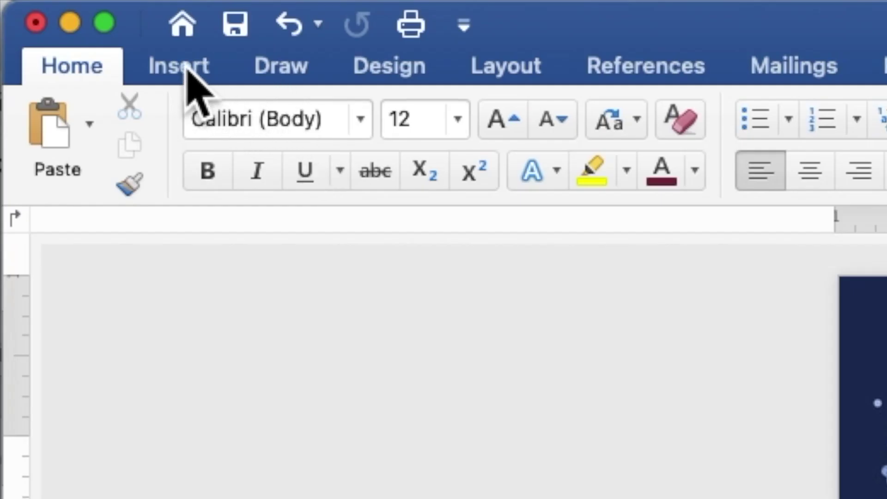
Draw a 4.21" by 3.88" rectangle over the centre of the invitation, inside the gold frame.
click(187, 69)
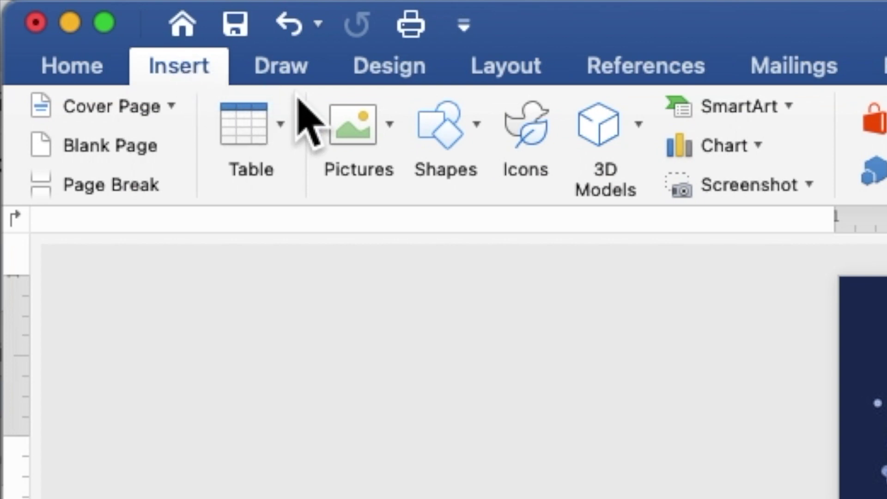
click(441, 147)
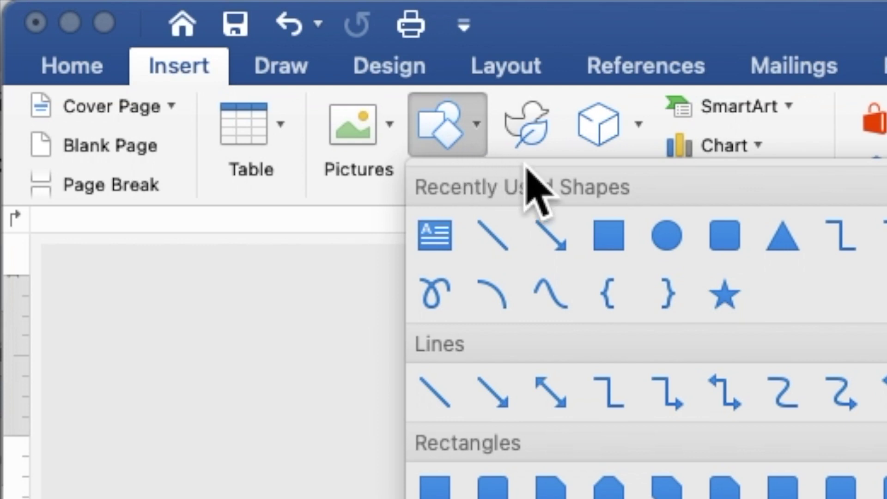
click(601, 235)
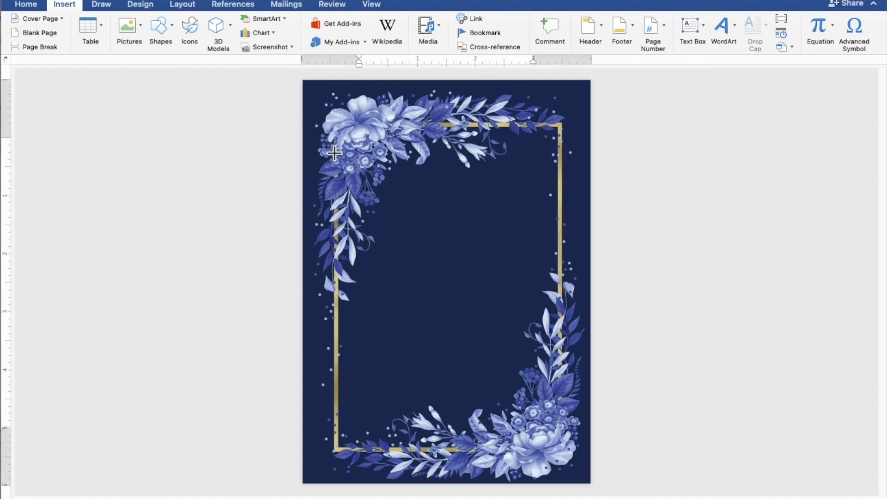
drag(334, 153, 485, 294)
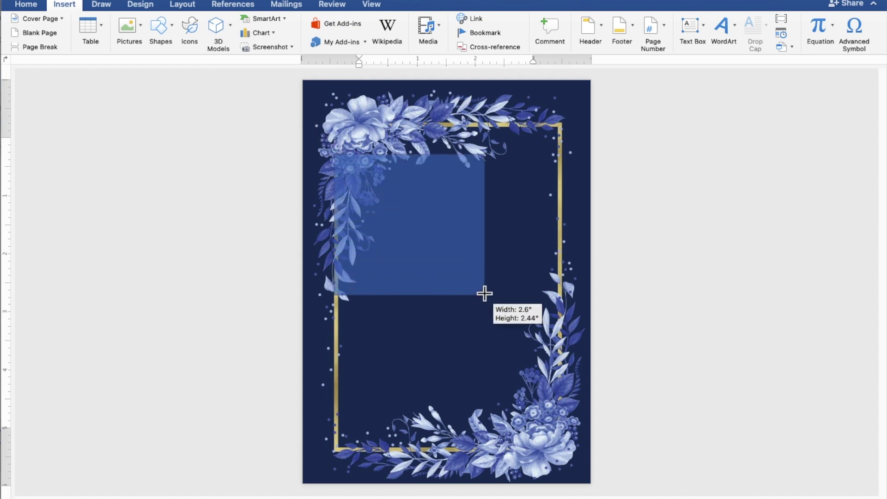
drag(485, 294, 559, 396)
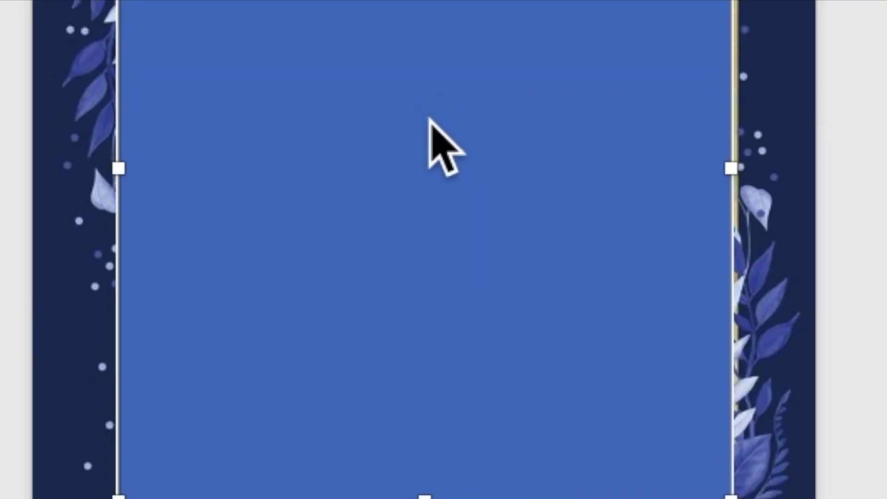
Add text to the rectangle, typing TOGETHER WITH THEIR FAMILY and starting a new line.
right_click(432, 123)
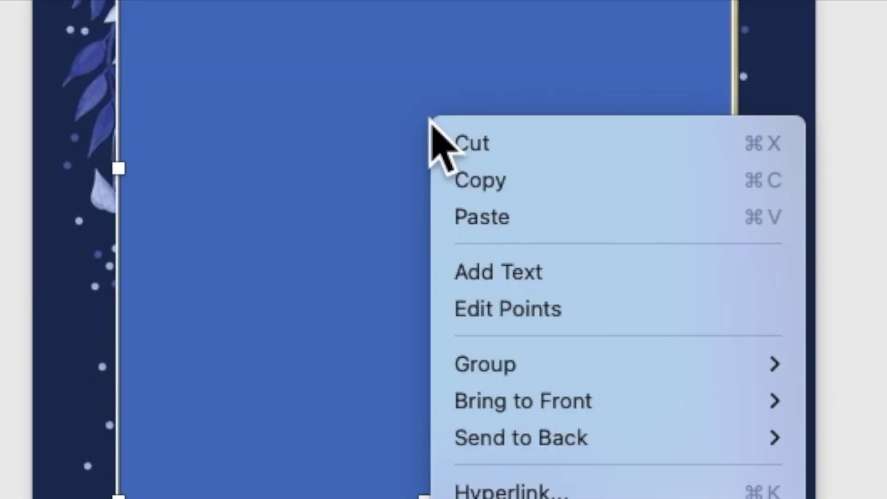
click(468, 275)
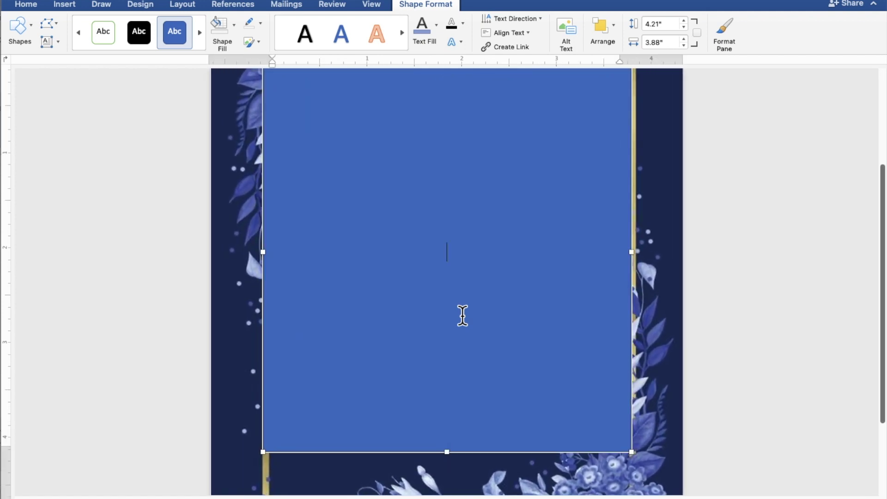
scroll(462, 316, up, 2)
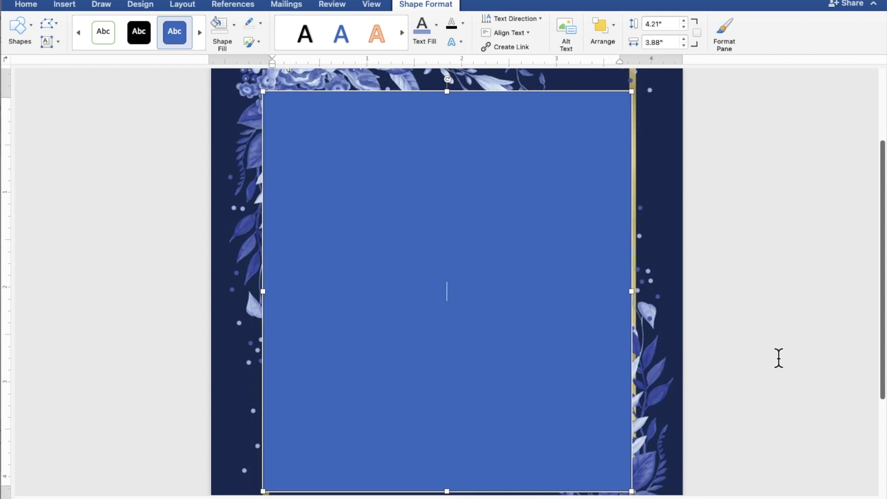
text(TOGE)
text(THER WITH THEIR)
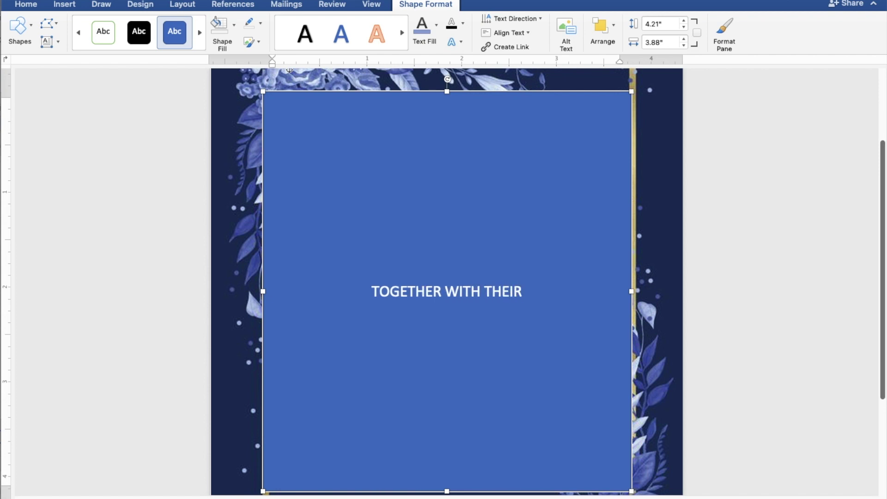
text( FAMILY)
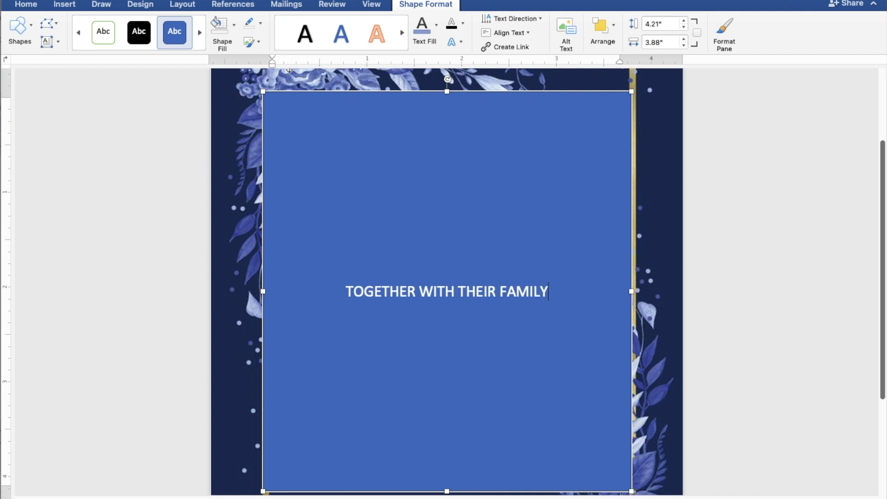
key(Return)
key(Return)
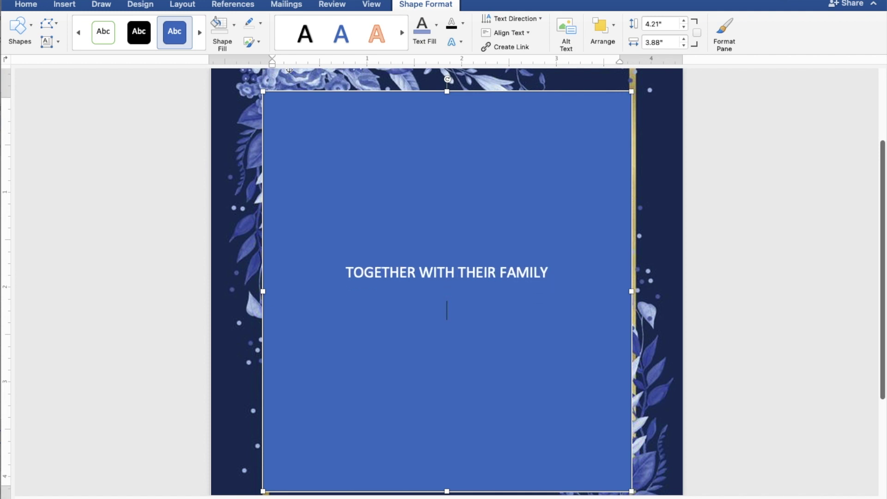
Type the groom's name, AND, the bride's name, then REQUEST THE PLEASURE OF on separate lines.
text(Ke)
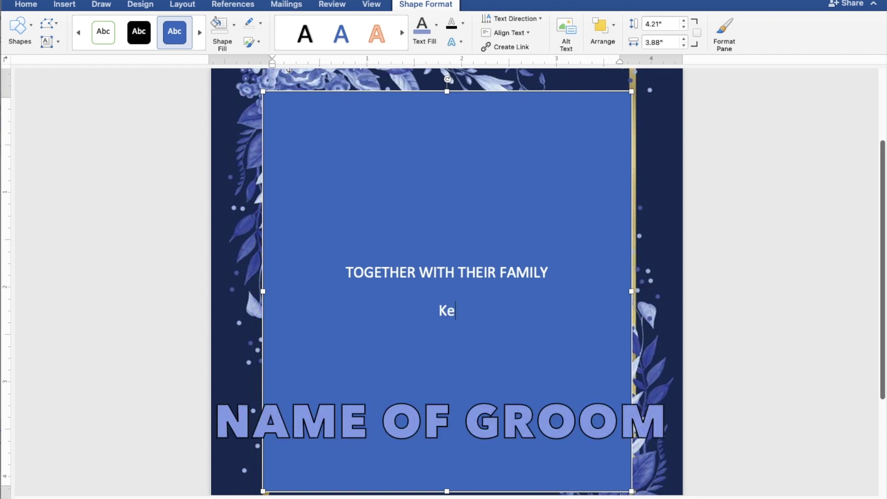
text(n Aquino)
key(Return)
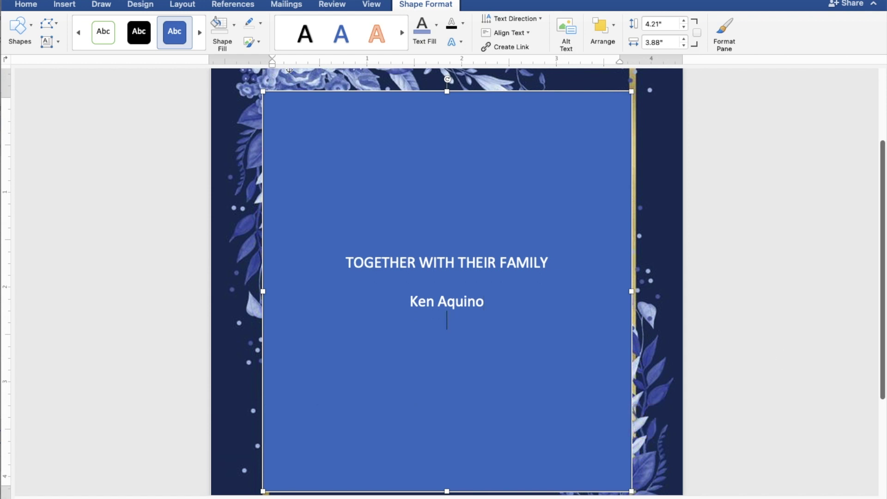
text(AND)
key(Return)
text(Cassy S)
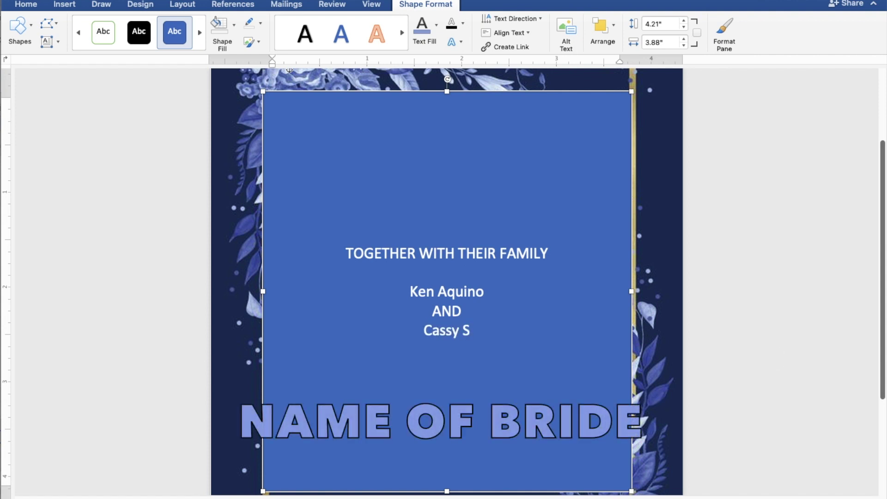
text(oriano)
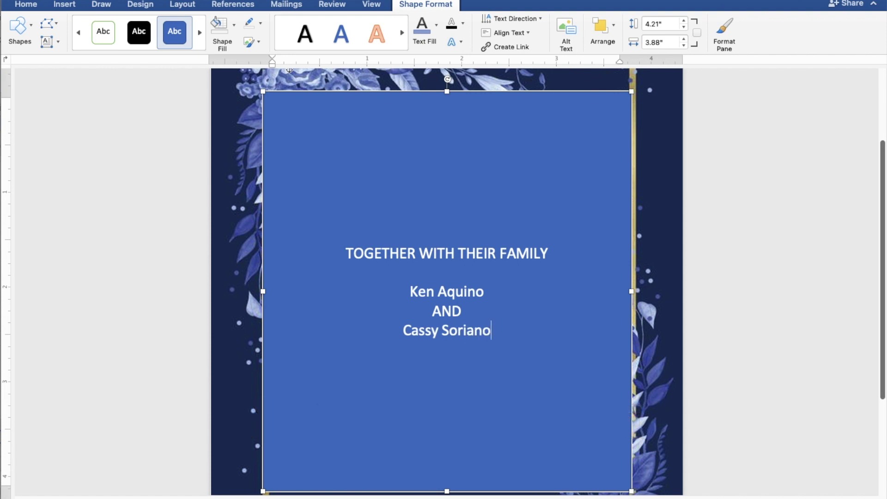
key(Return)
key(Return)
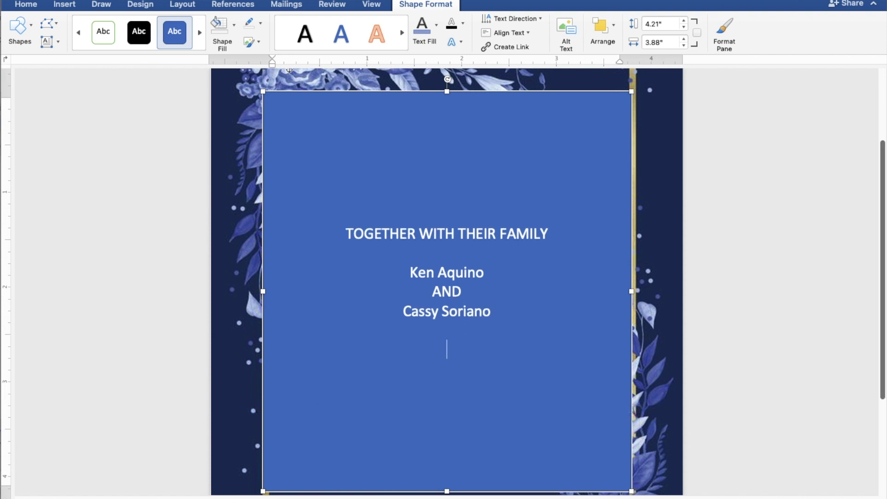
text(REQUEST)
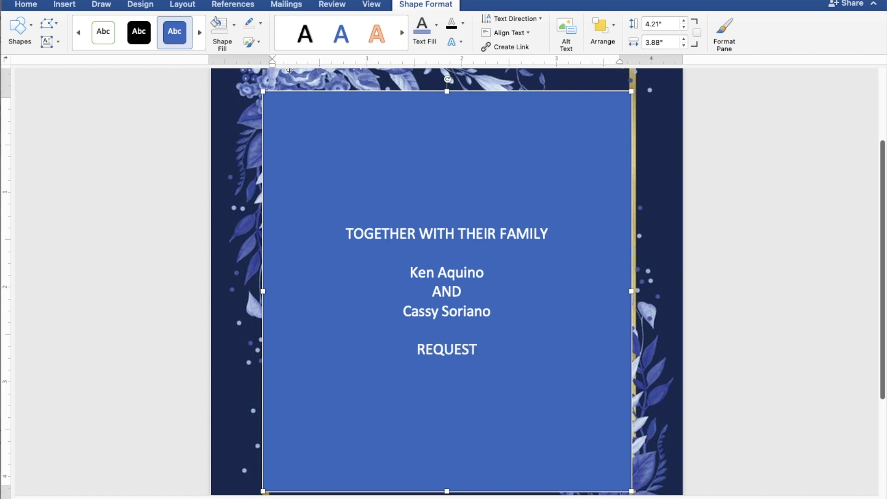
text( THE )
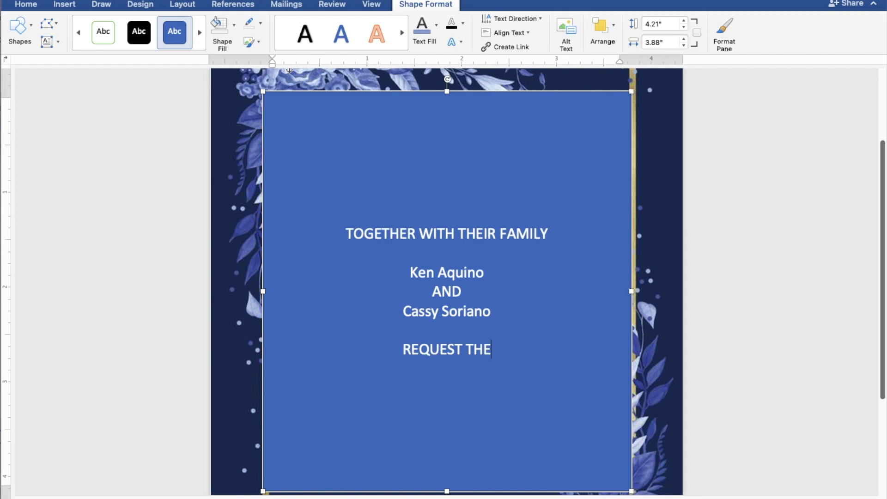
text(PLEASURE OF)
Add the lines YOUR PRESENCE and AS THEY JOYFULLY UNITE IN MARRIAGE, followed by a blank line.
text(OURE)
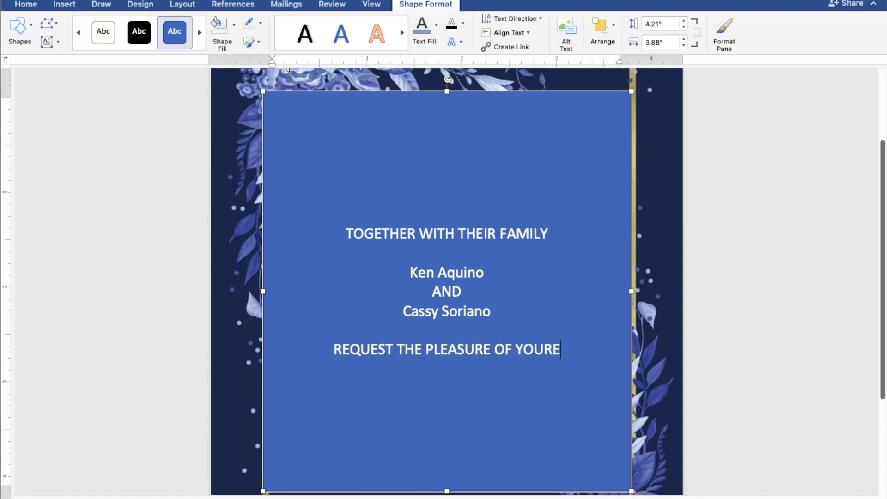
key(BackSpace)
text(PRESENCE)
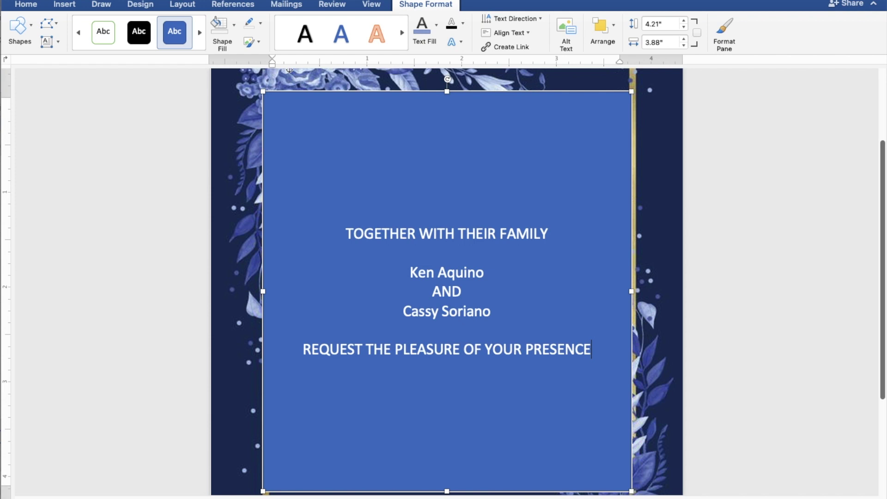
key(Return)
text(AS )
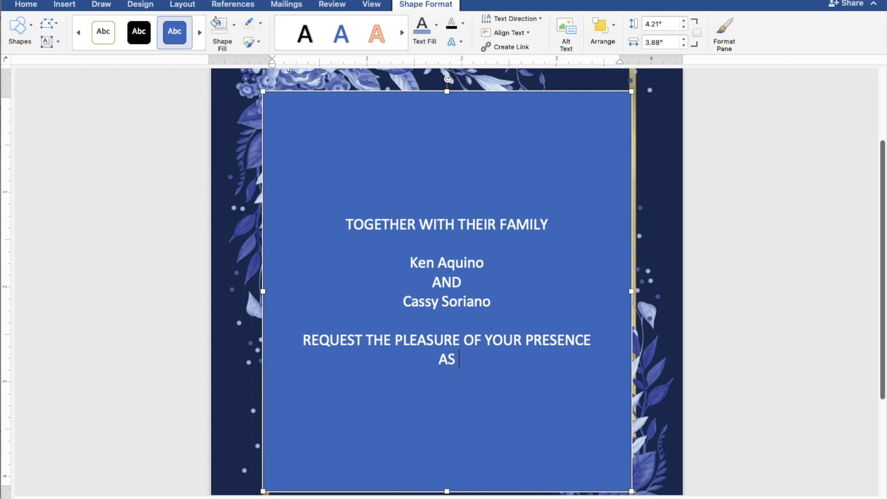
text(THEY JOYFU)
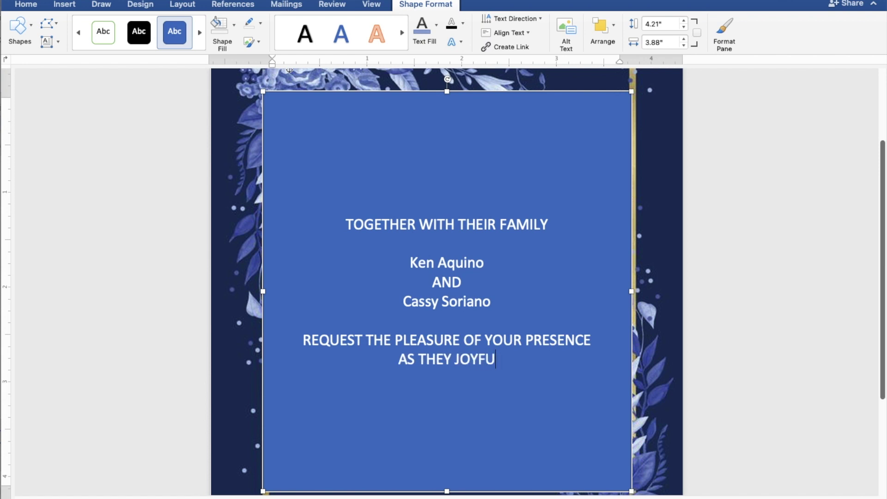
text(LLY U)
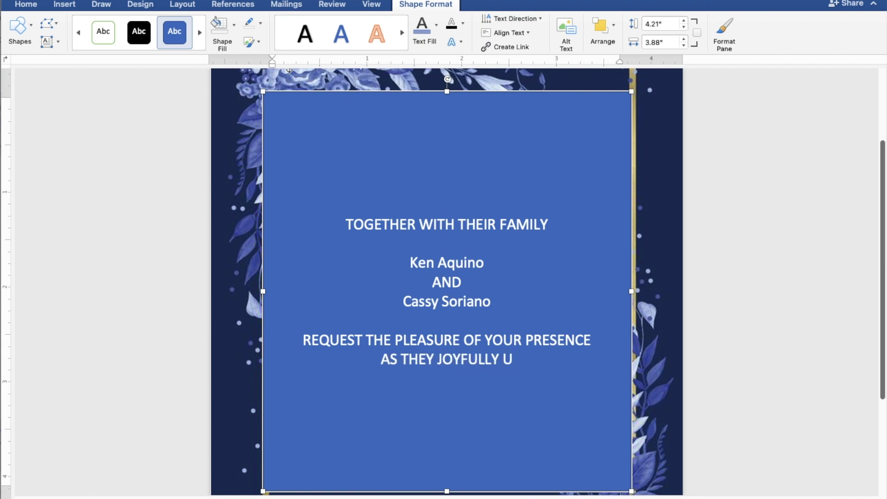
text(NITE IN)
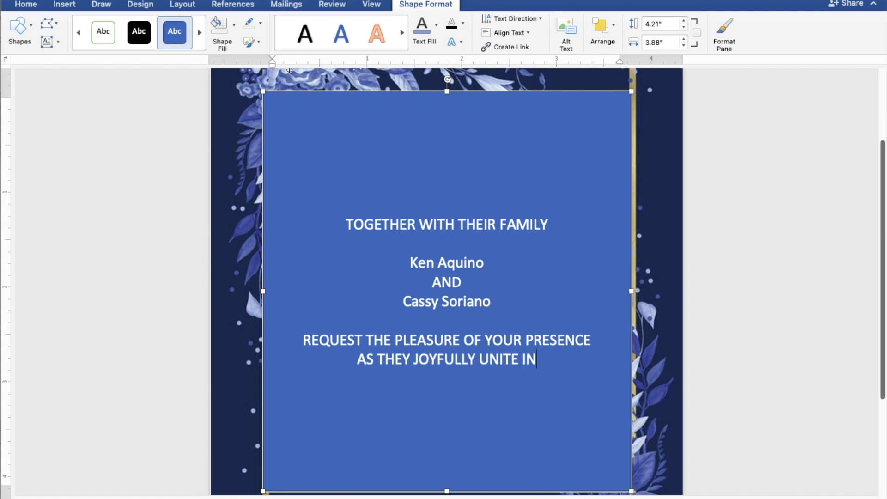
text( MARRIAGE)
key(Return)
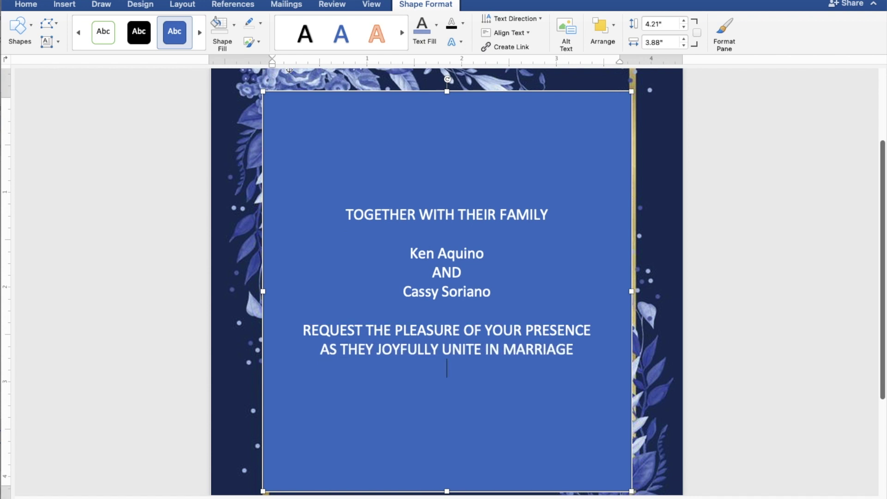
key(Return)
Type SUNDAY, MAY 28, 2023 and 10:00 IN THE MORNING on separate lines.
text(SU)
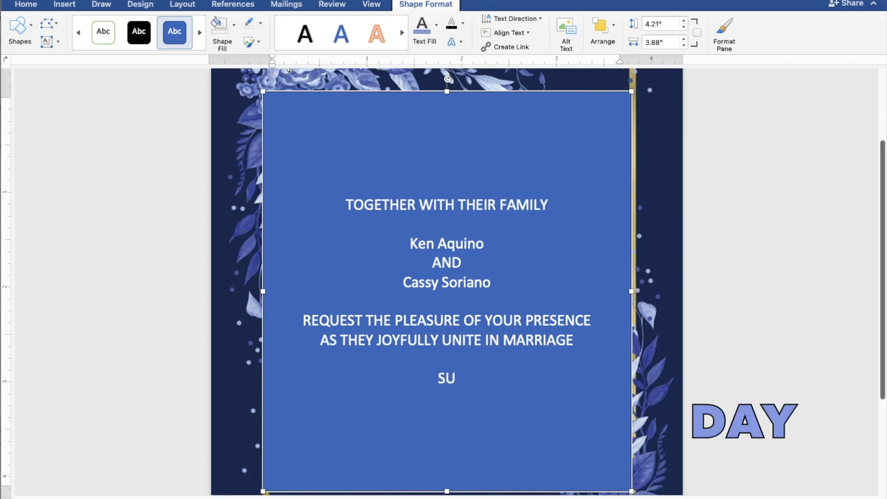
text(NDAY)
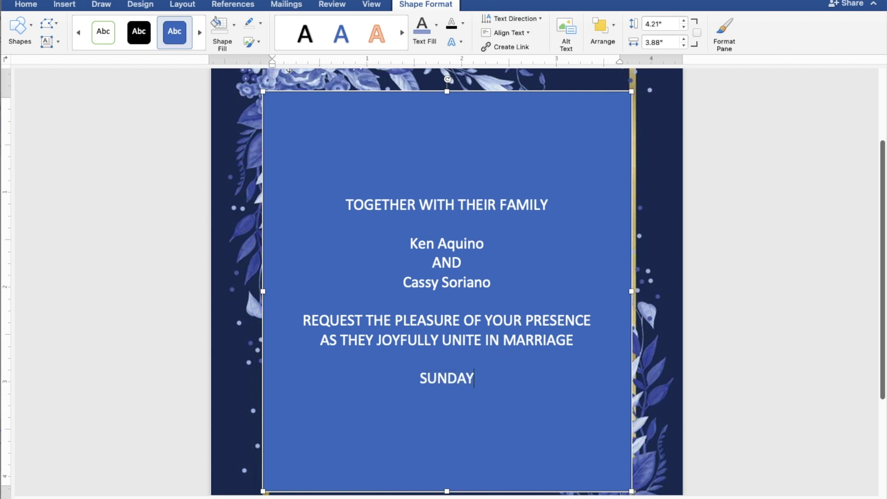
key(Return)
text(M)
text(A)
text(Y )
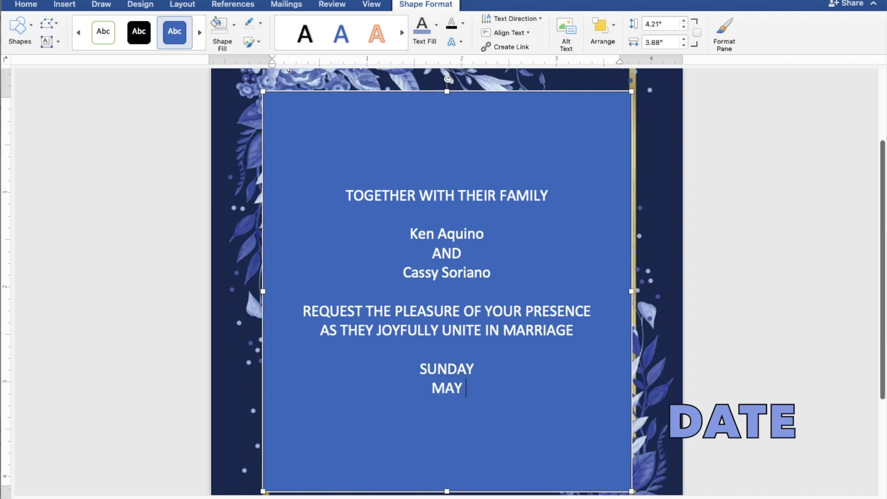
text(28, 2023)
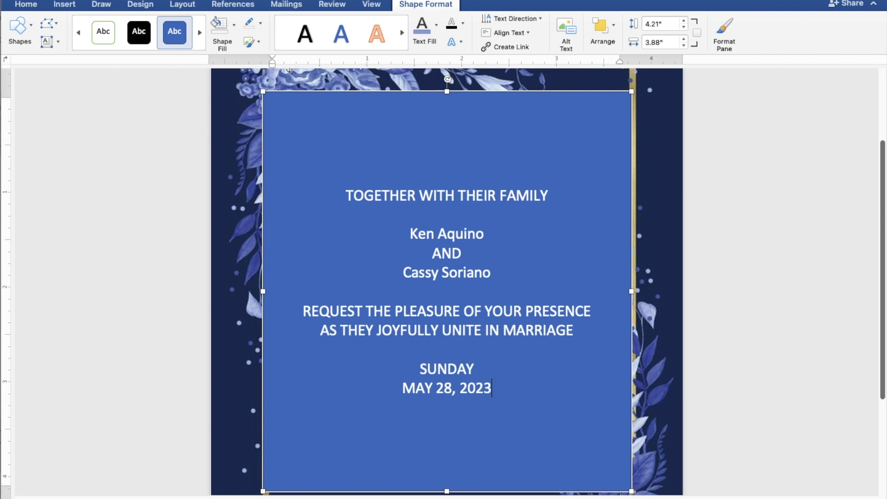
key(Return)
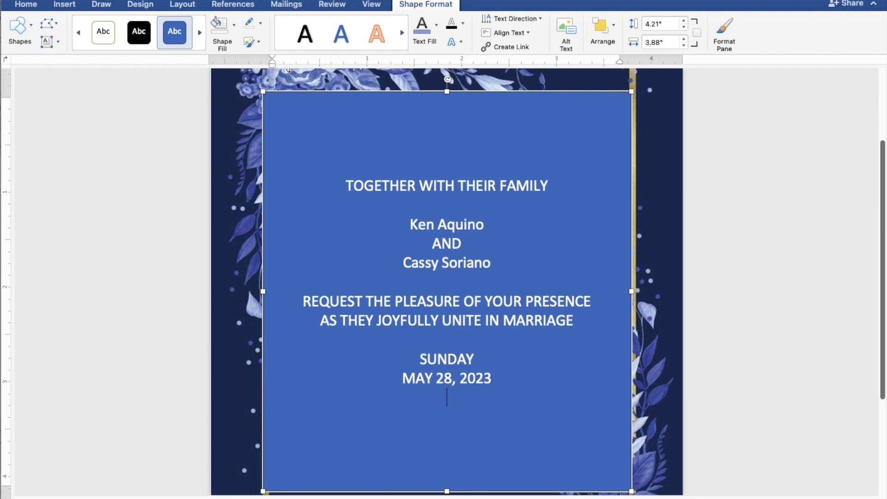
text(1)
text(0)
text(:00 )
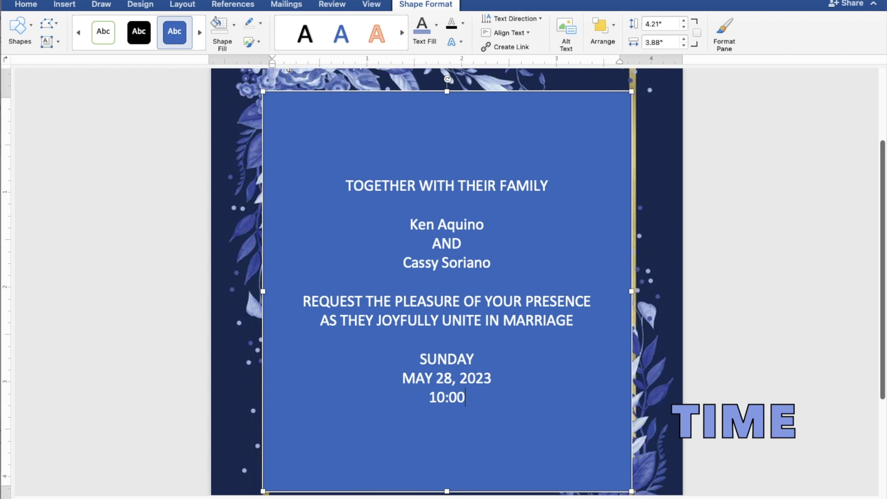
text(IN THE )
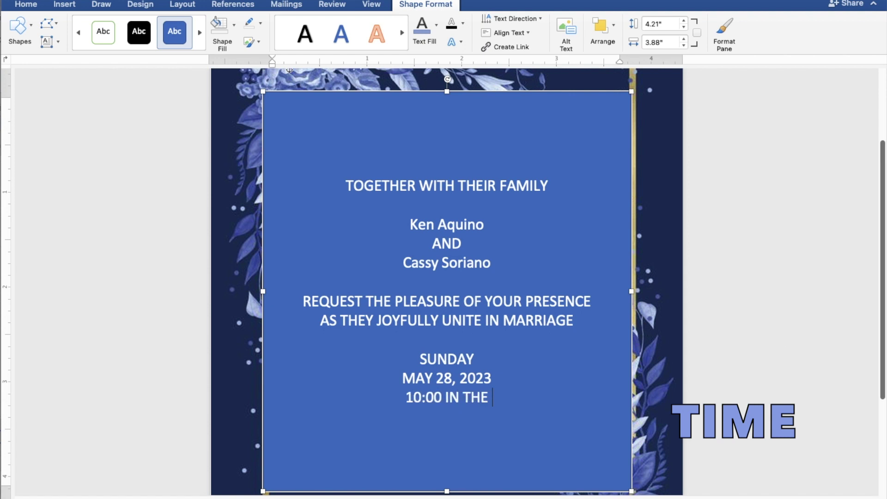
text(MORNING)
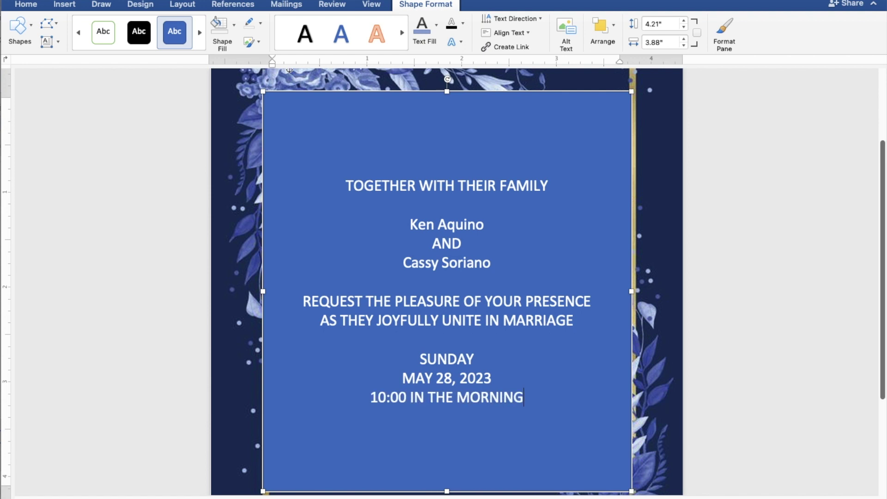
key(Return)
Add ST. THOMAS AQUINAS PARISH CHURCH, MANGALDAN, PANGASINAN and Reception to follow lines.
text(ST. THOMAS AQUINAS P)
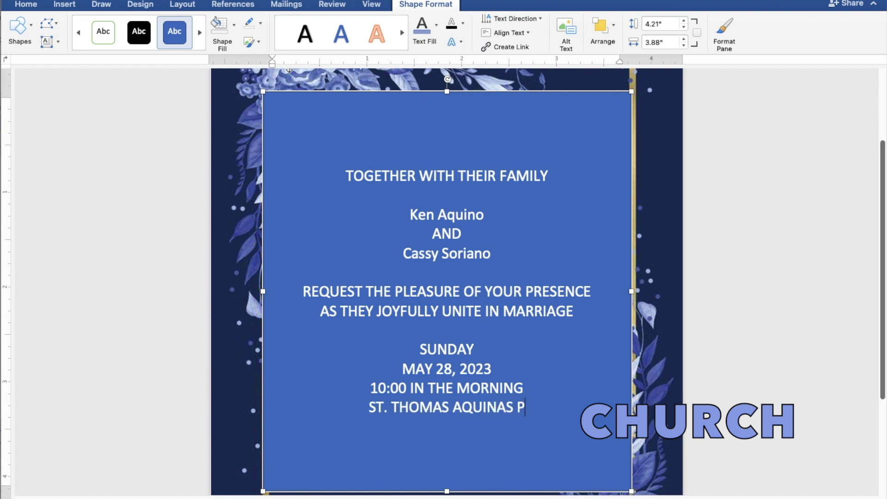
text(ARISH CHURCH)
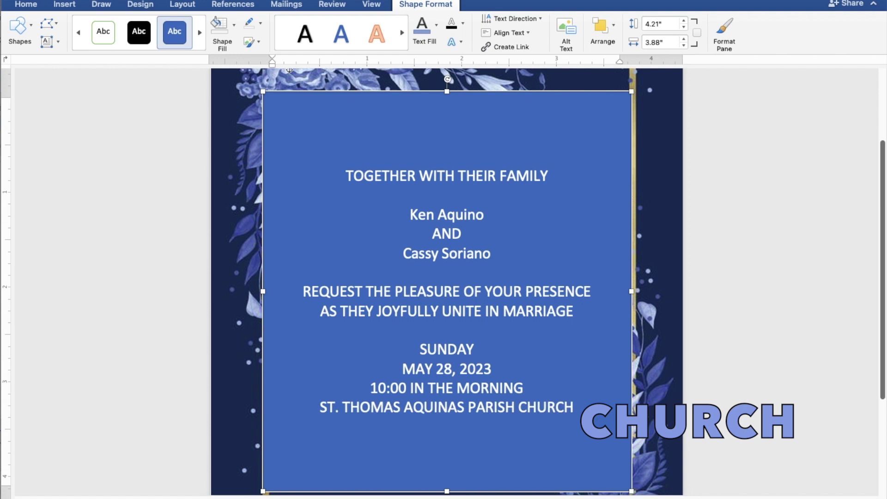
key(Return)
text(MANGALDA)
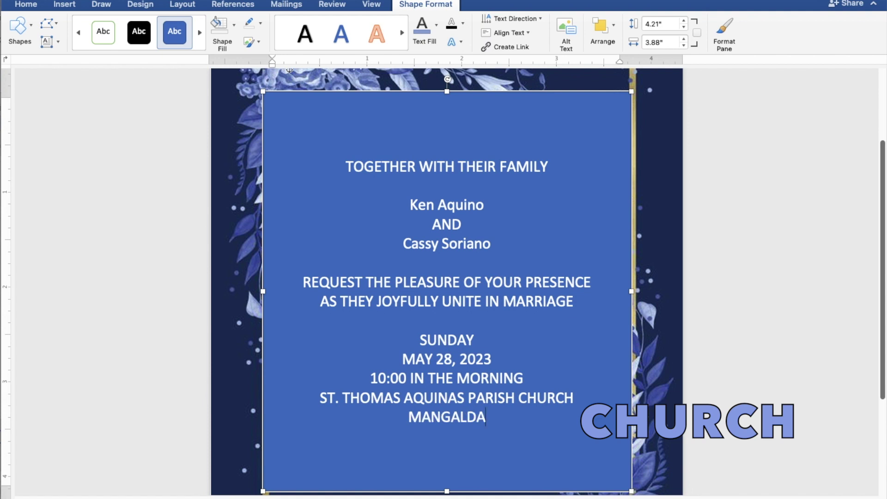
text(N, PAN)
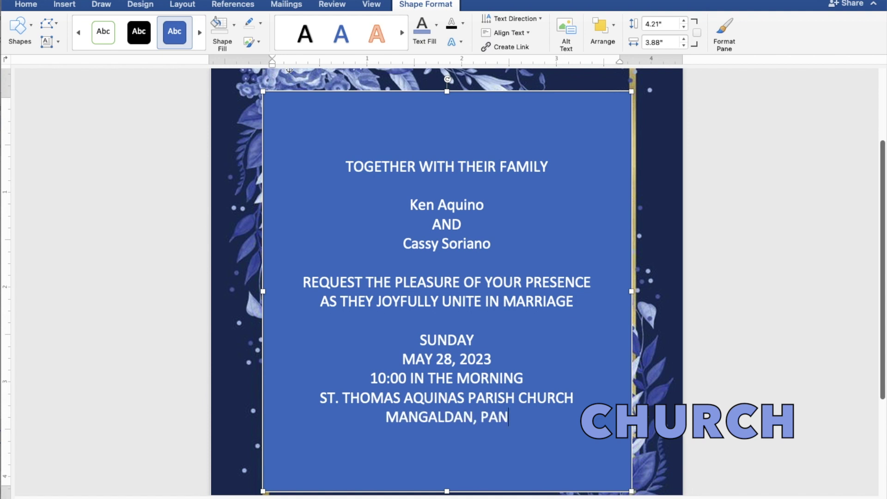
text(GASINAN)
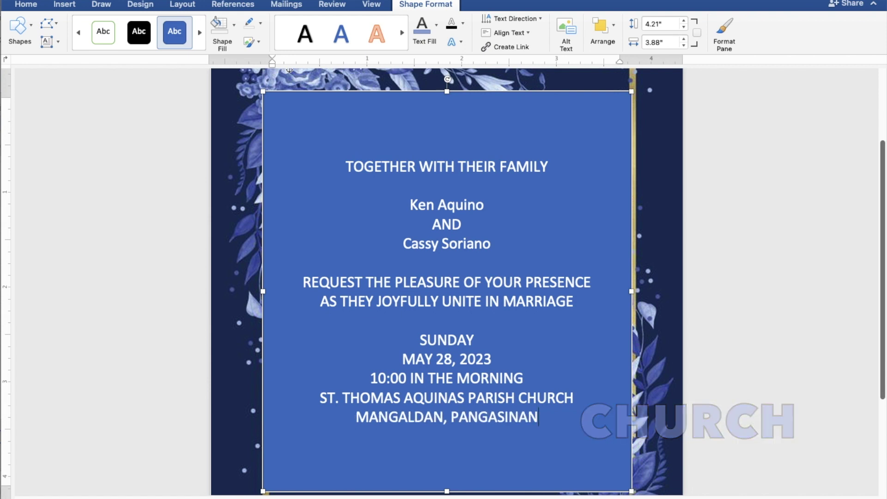
key(Return)
key(Return)
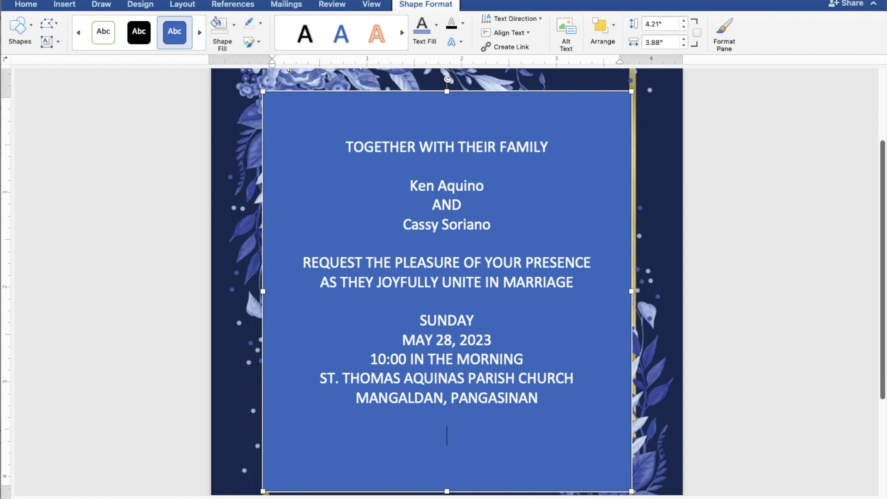
text(Reception to follow)
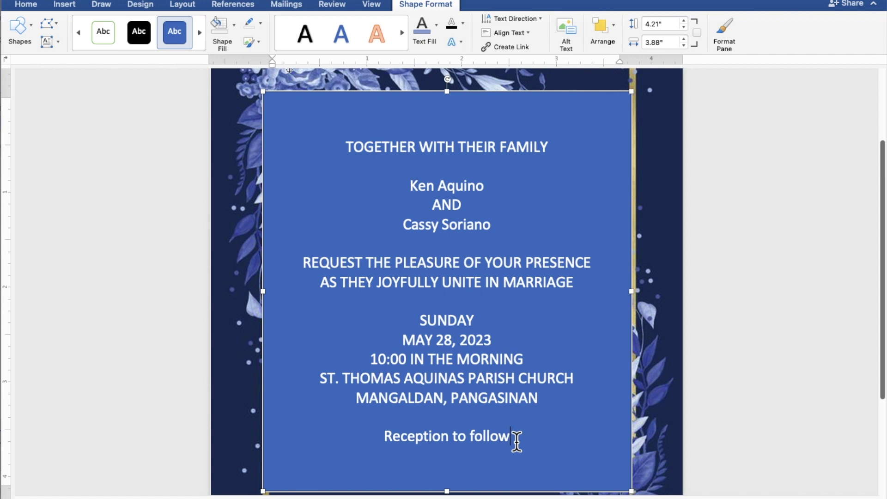
Select all the invitation text from Reception to follow up to the first line.
drag(513, 439, 371, 176)
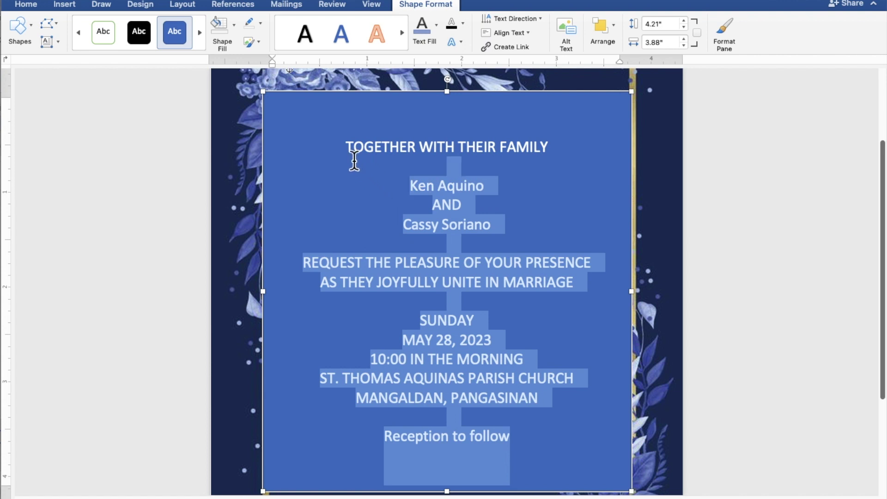
drag(372, 176, 344, 148)
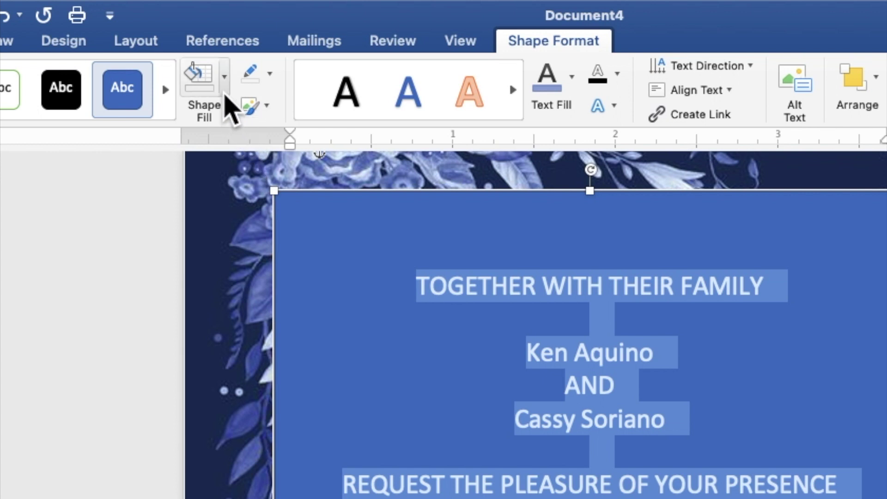
Remove the rectangle's blue fill and outline, and colour the invitation text light blue.
click(224, 92)
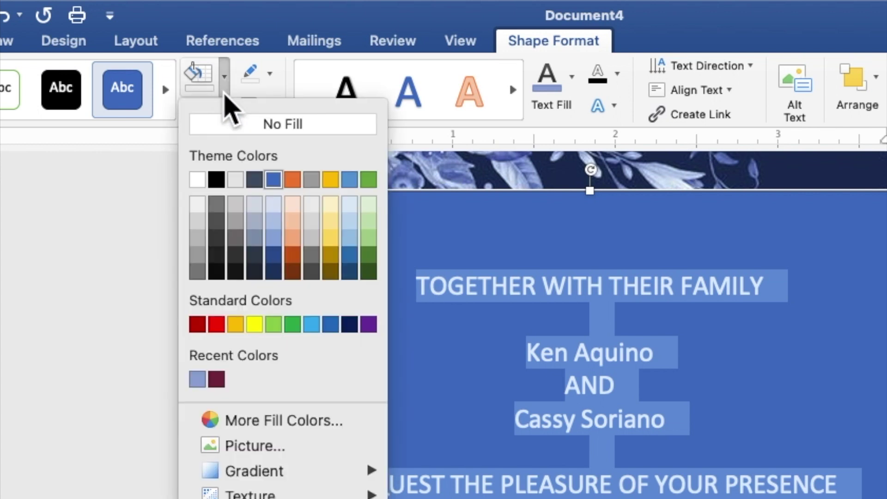
click(233, 120)
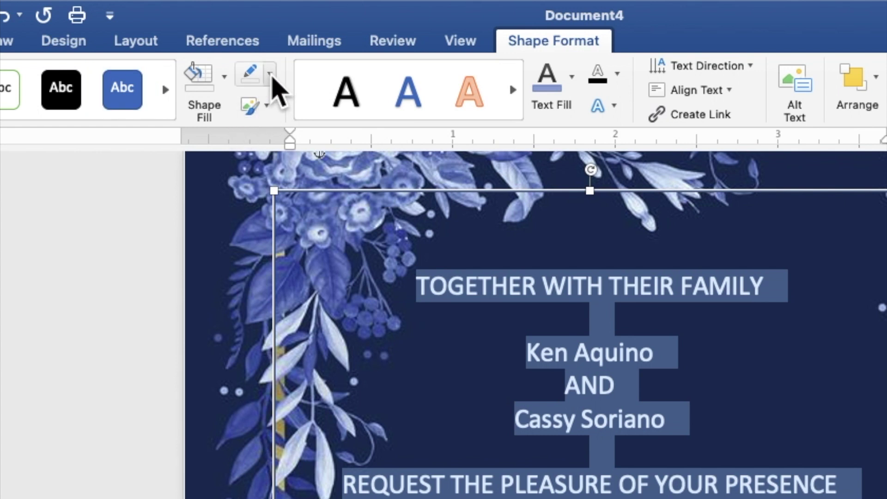
click(270, 74)
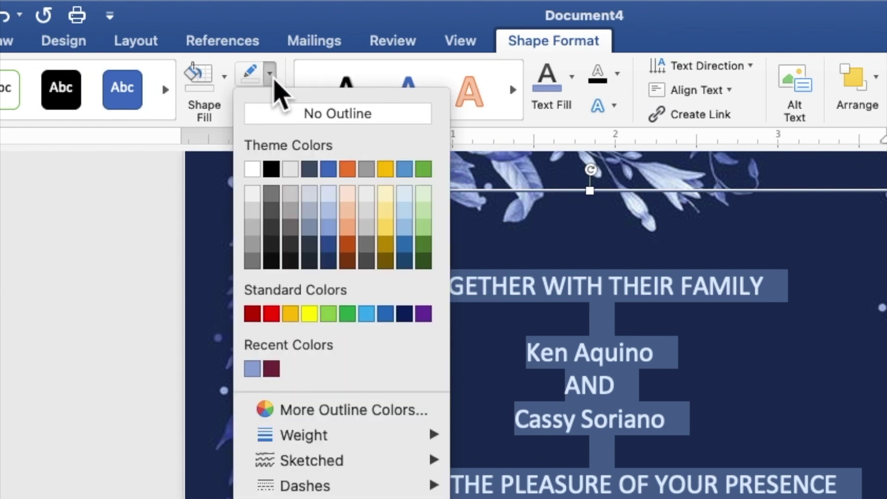
click(278, 113)
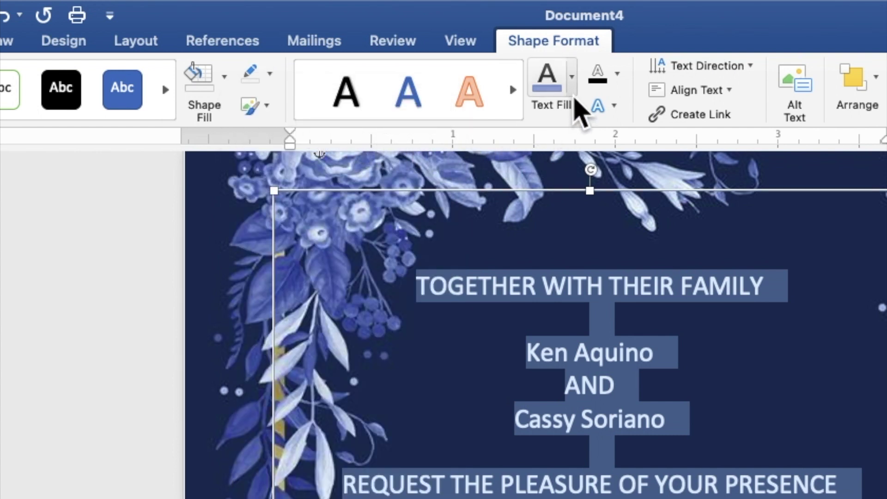
click(573, 95)
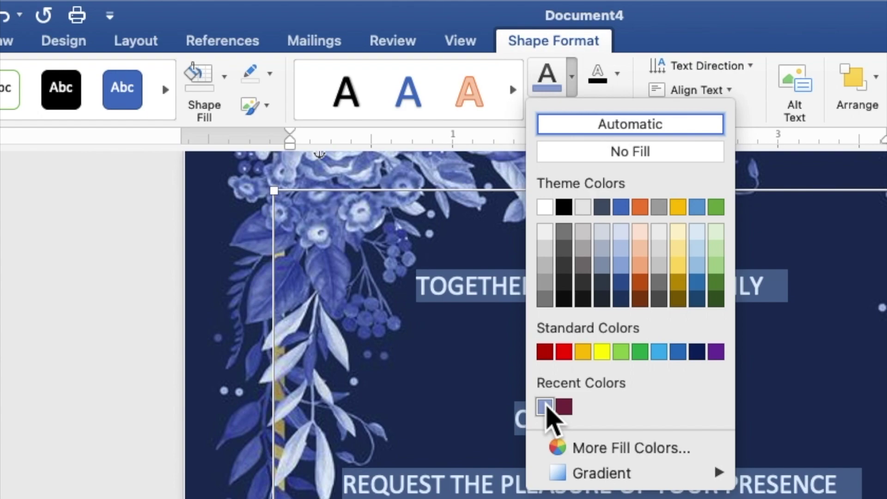
click(545, 407)
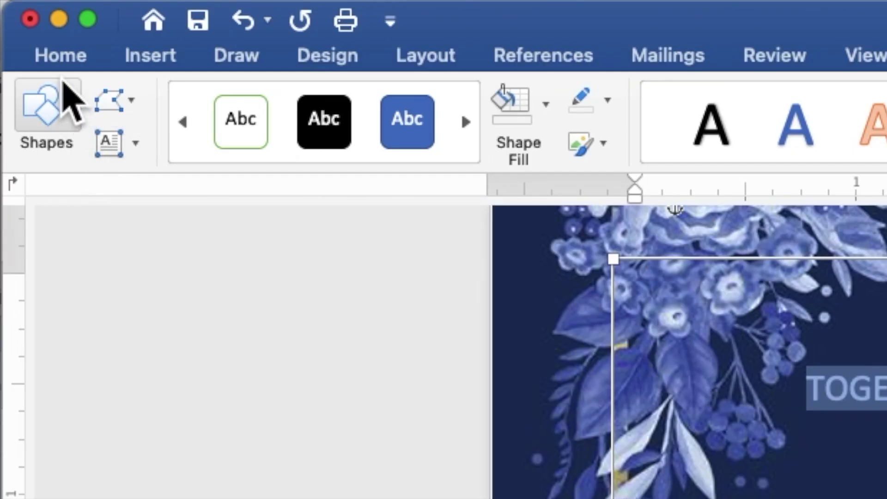
Format the selected invitation wording in Times New Roman at size 9 pt.
click(60, 57)
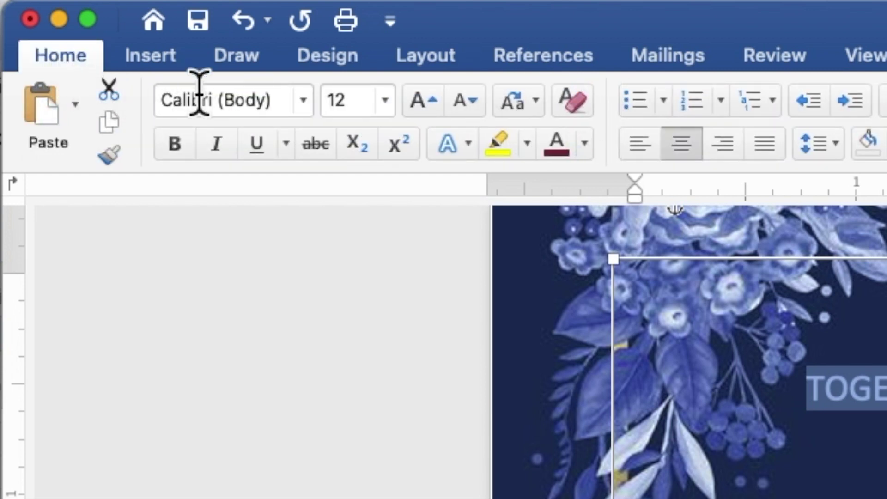
click(303, 103)
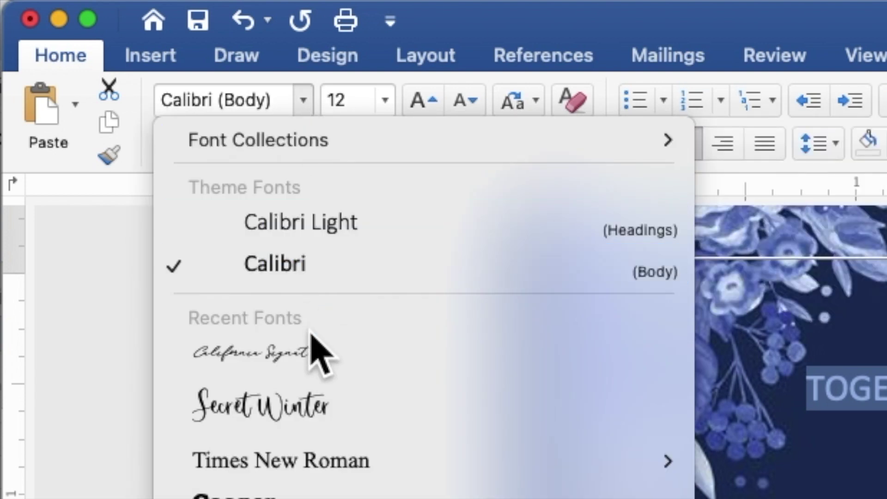
mouse_move(280, 460)
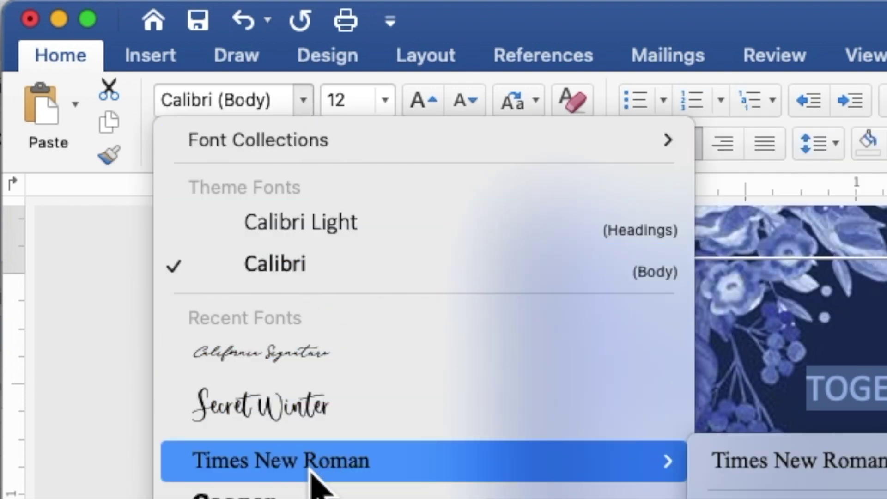
click(314, 462)
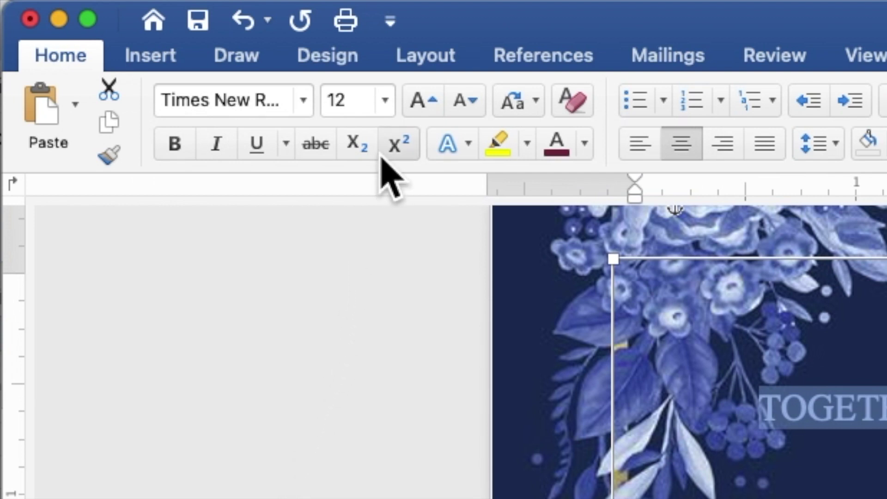
click(362, 95)
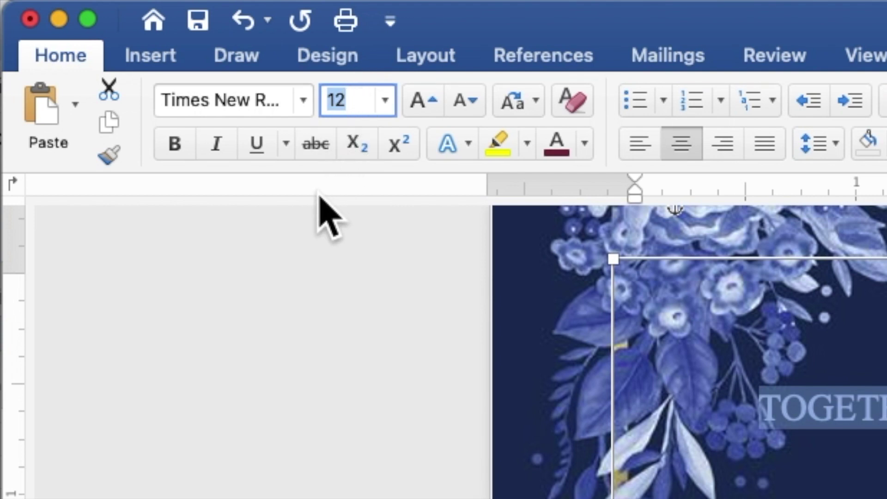
text(9)
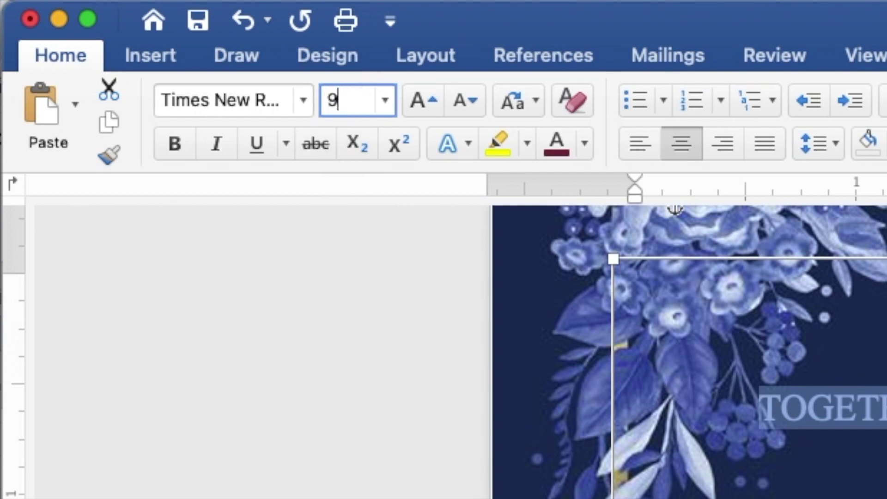
key(Return)
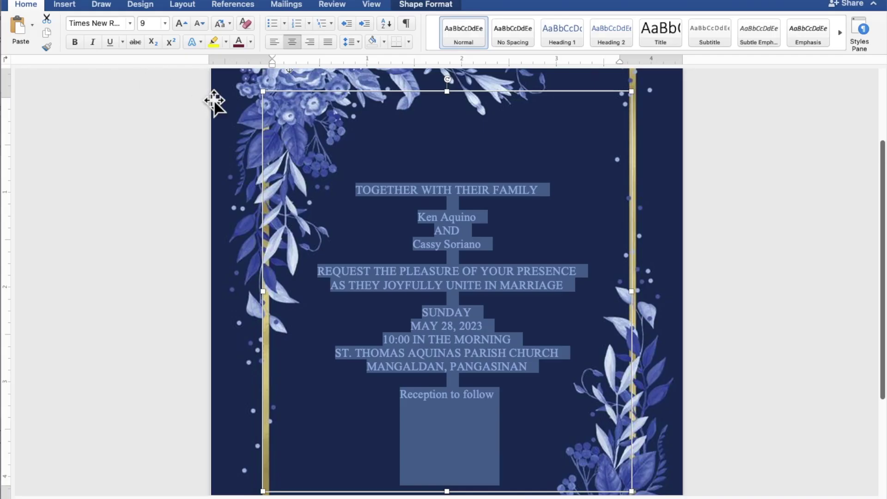
click(479, 217)
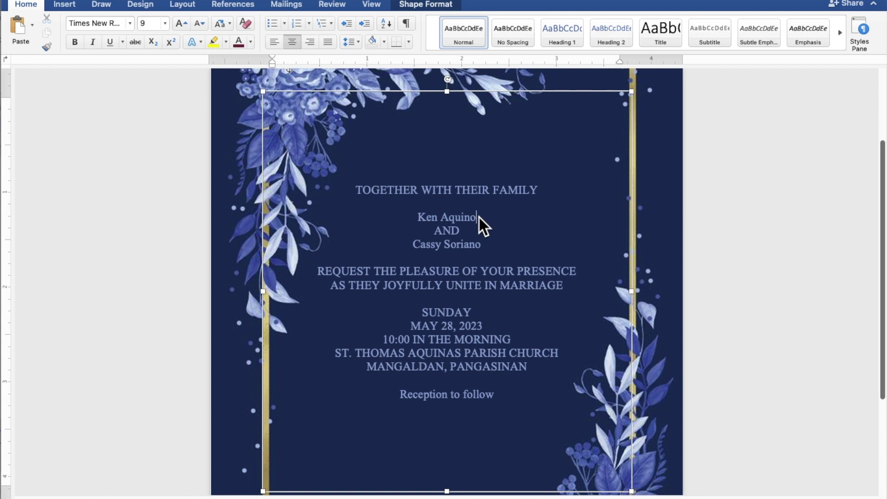
Set both names and the Reception to follow line in California Signature at 20 pt.
drag(477, 217, 425, 218)
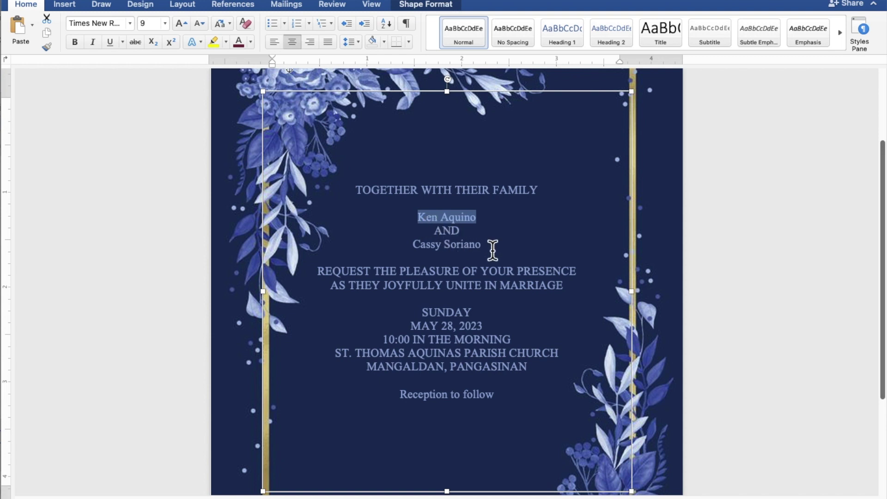
drag(490, 245, 423, 244)
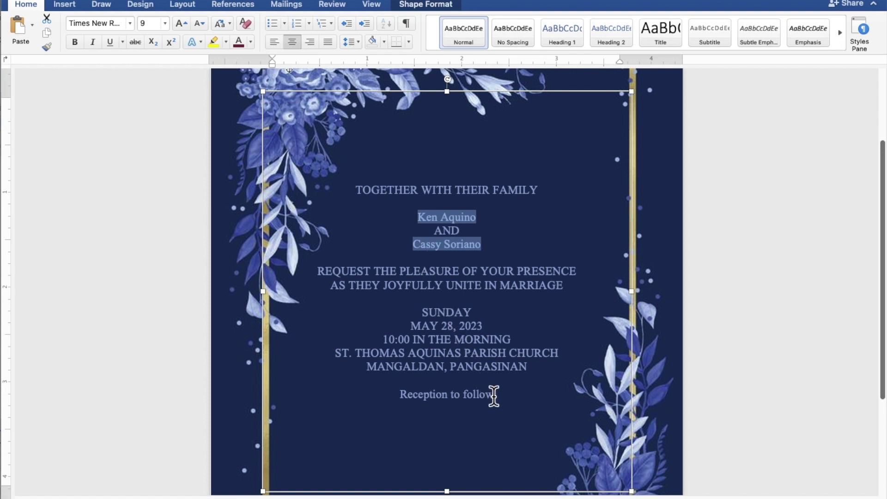
drag(494, 394, 412, 396)
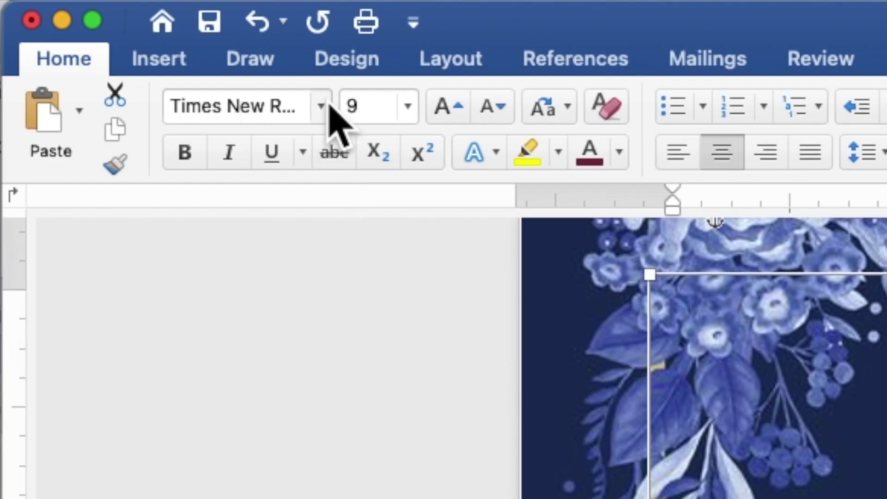
click(331, 108)
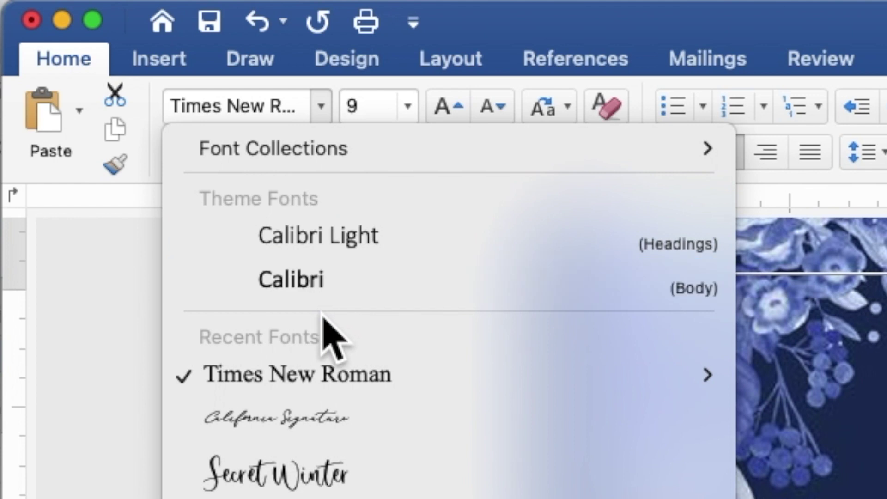
click(323, 419)
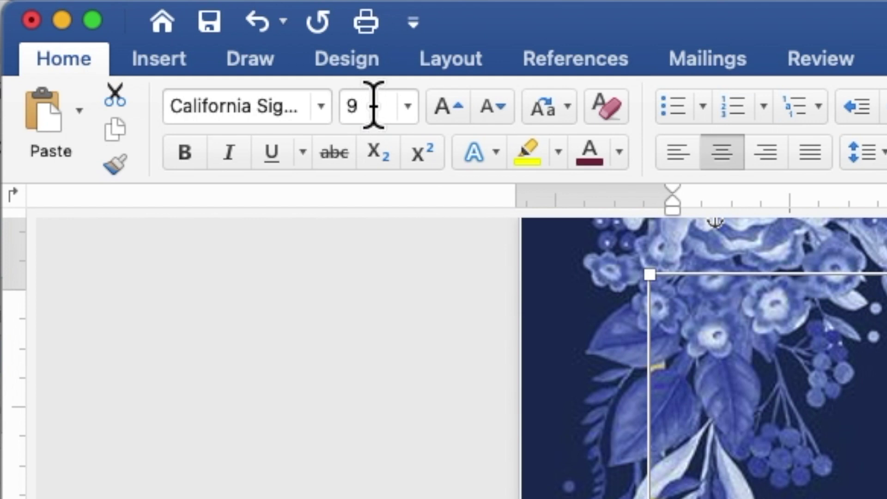
click(373, 105)
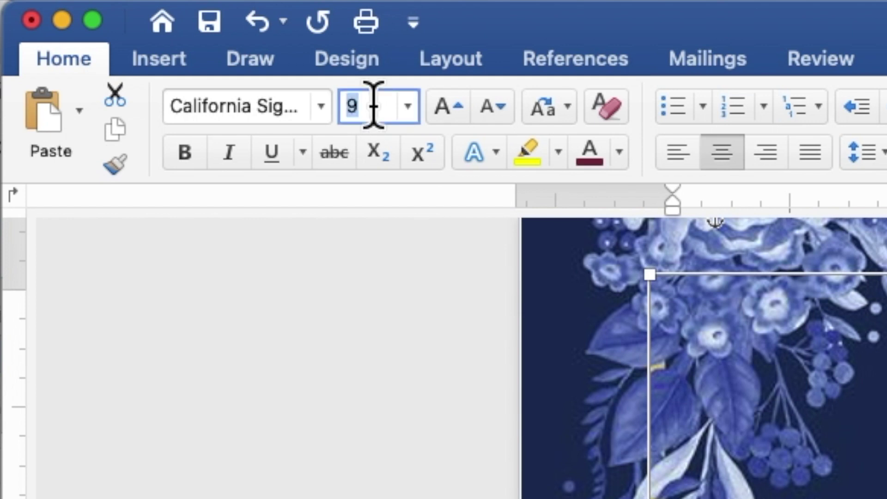
text(20)
key(Return)
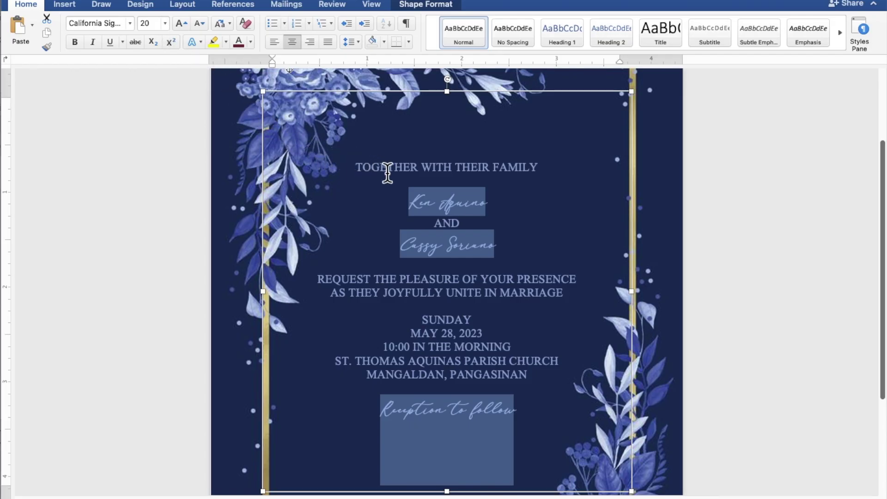
Reselect the couple's two name lines.
click(494, 205)
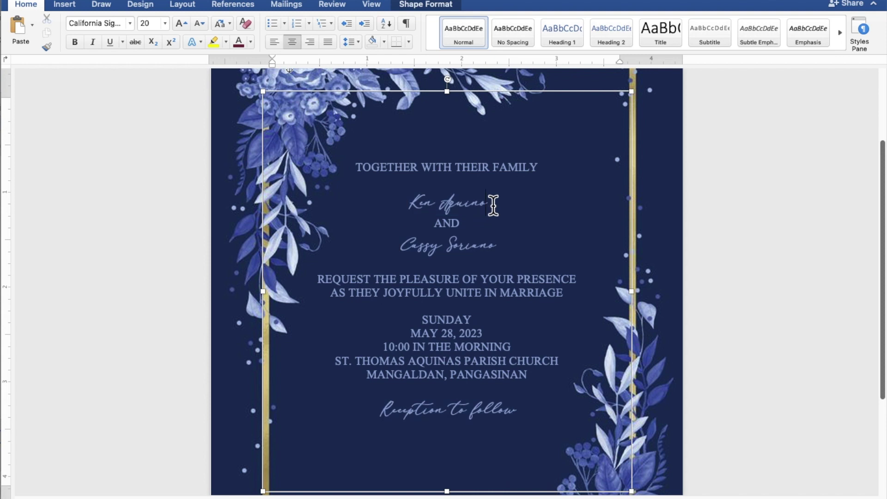
drag(495, 205, 418, 205)
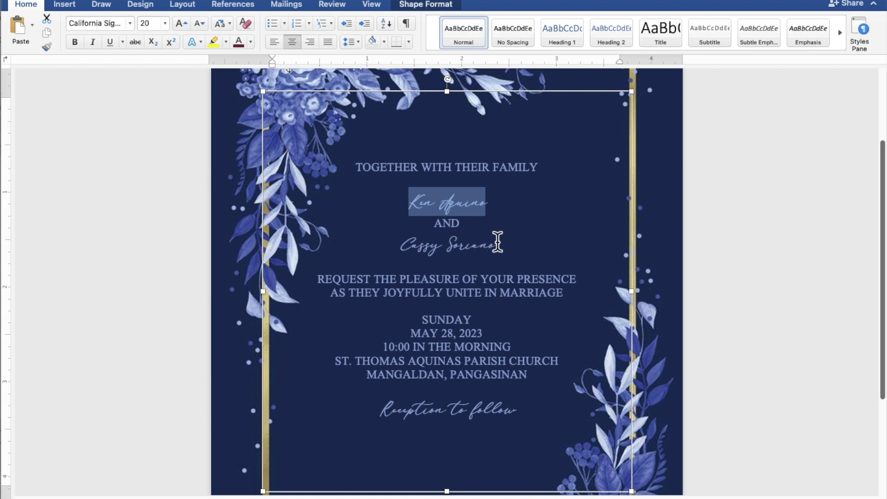
drag(498, 241, 422, 243)
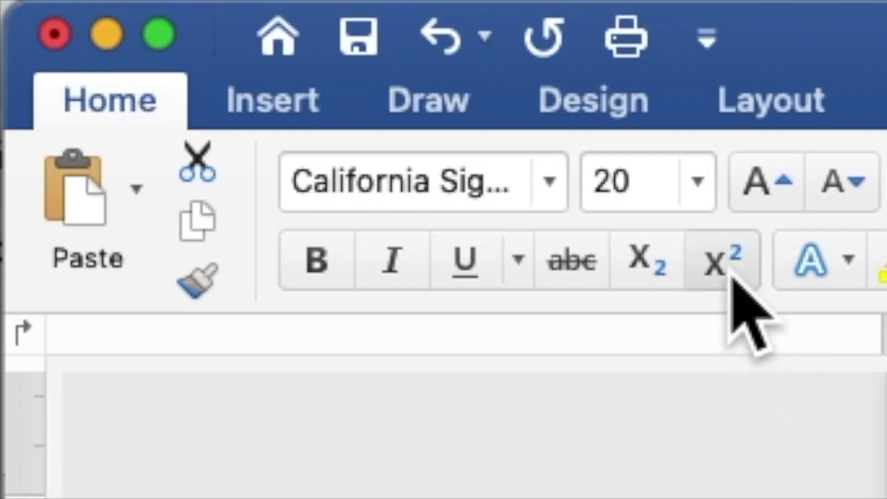
Set the selected couple's names to a 40 pt font size.
click(659, 167)
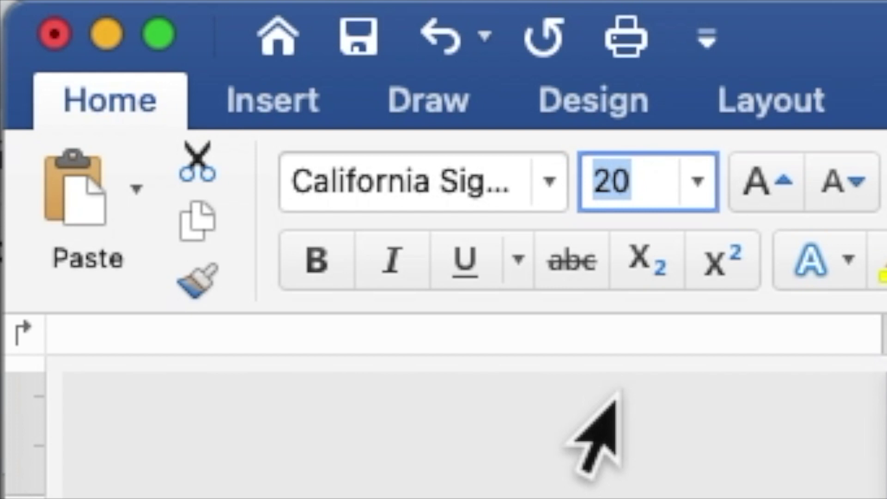
text(40)
key(Return)
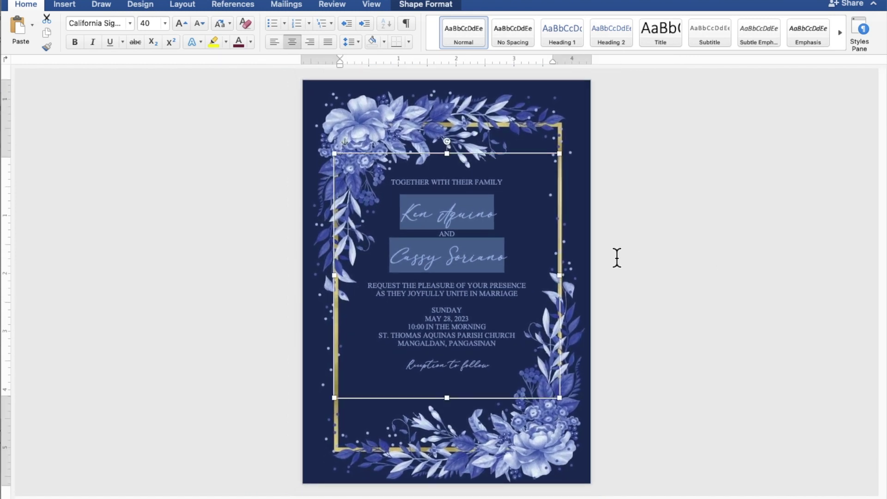
Insert three blank lines under the opening line and lengthen the text box to 4.59" tall.
click(473, 191)
key(Return)
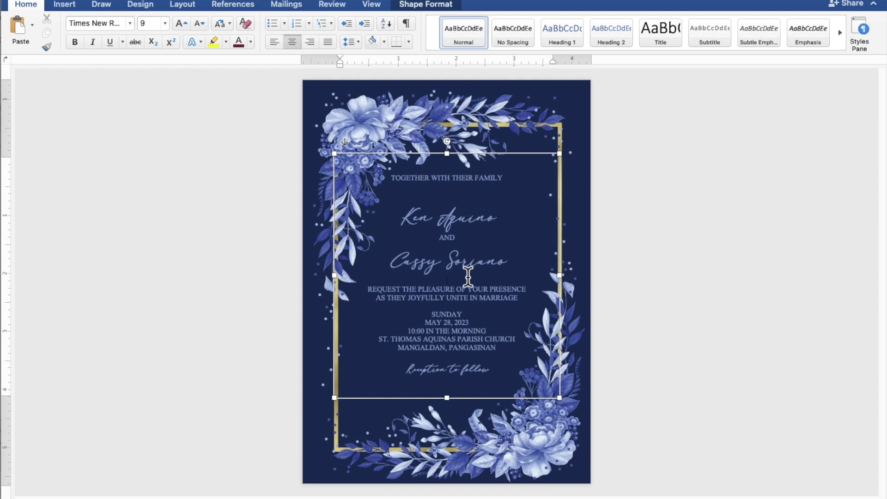
key(Return)
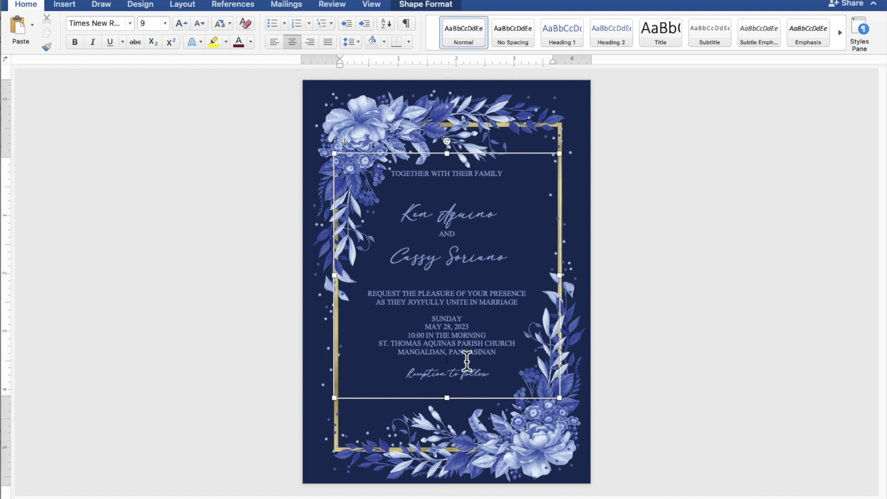
key(Return)
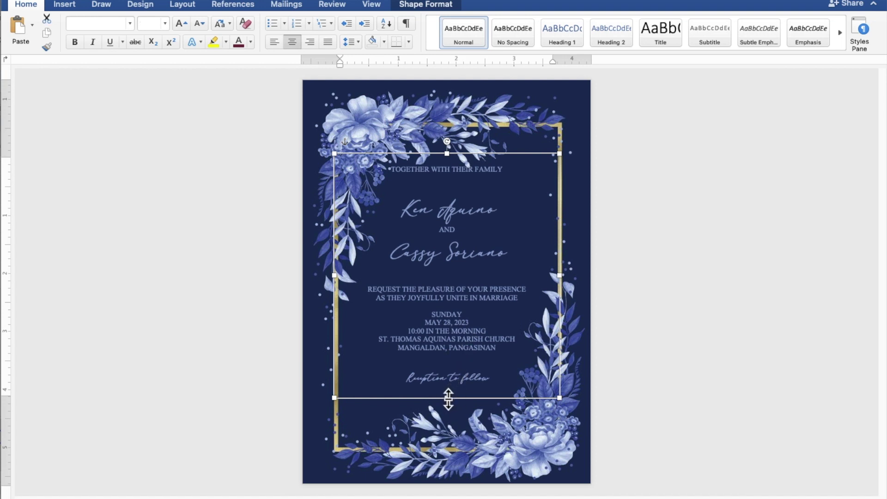
drag(448, 397, 446, 420)
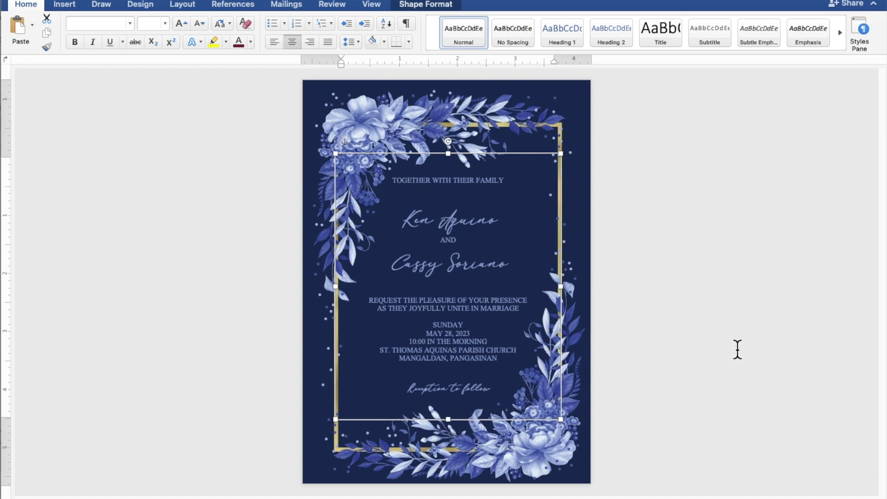
click(775, 330)
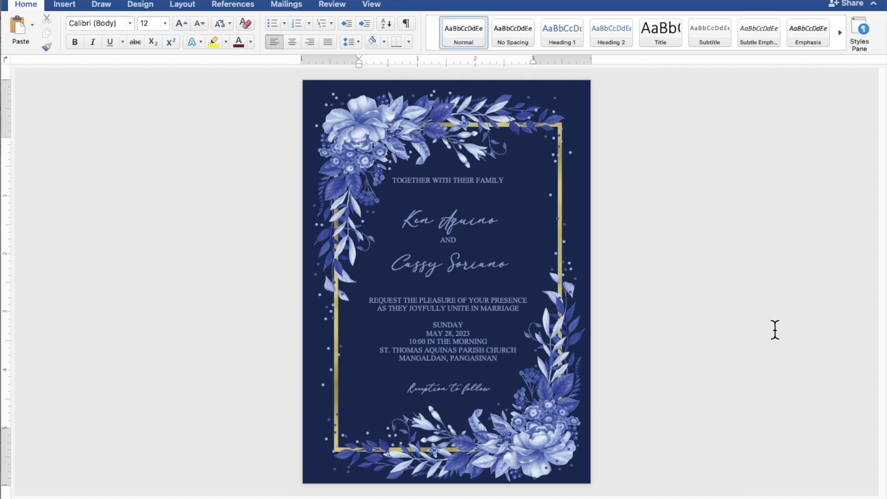